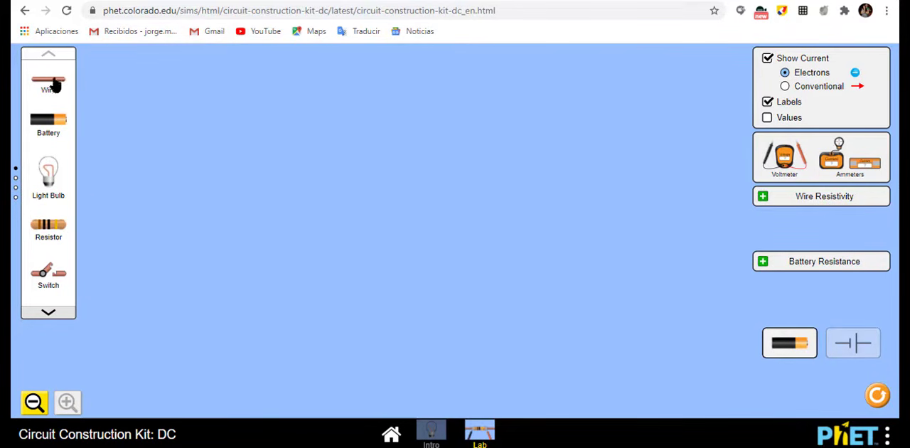
Step: Place a long horizontal wire and join the positive end of a vertical battery to the wire's left end
{"action": "left_click_drag", "start_coordinate": [88, 98], "coordinate": [397, 125]}
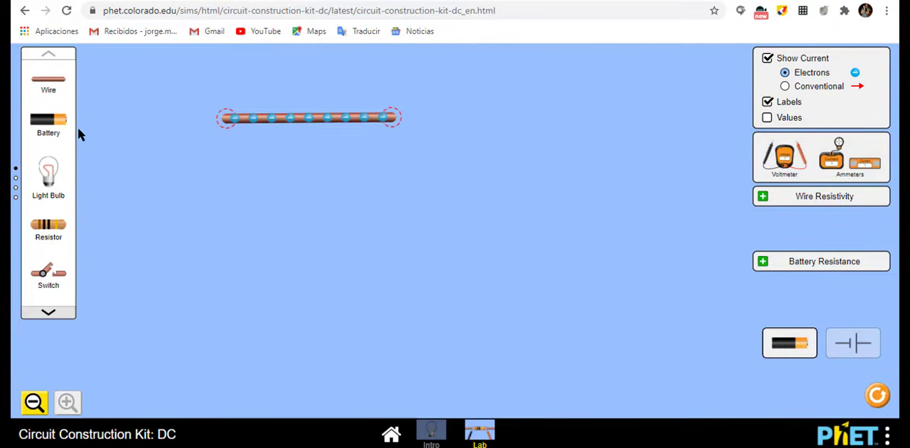
{"action": "left_click_drag", "start_coordinate": [59, 132], "coordinate": [227, 185]}
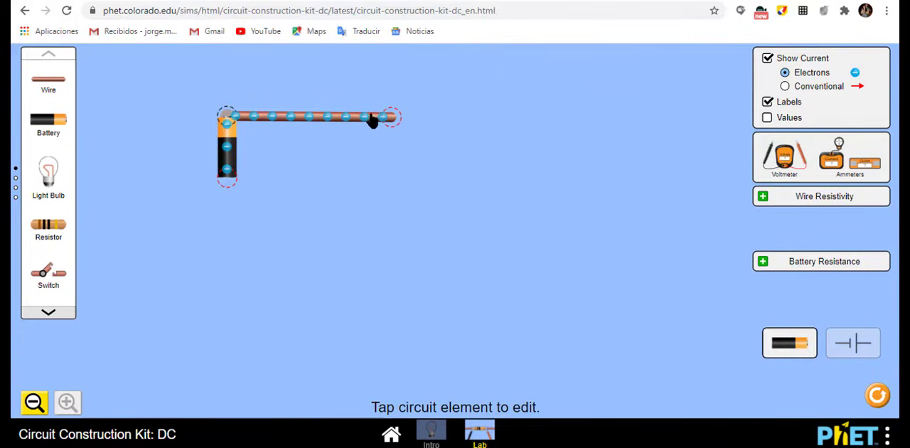
{"action": "left_click_drag", "start_coordinate": [346, 121], "coordinate": [330, 116]}
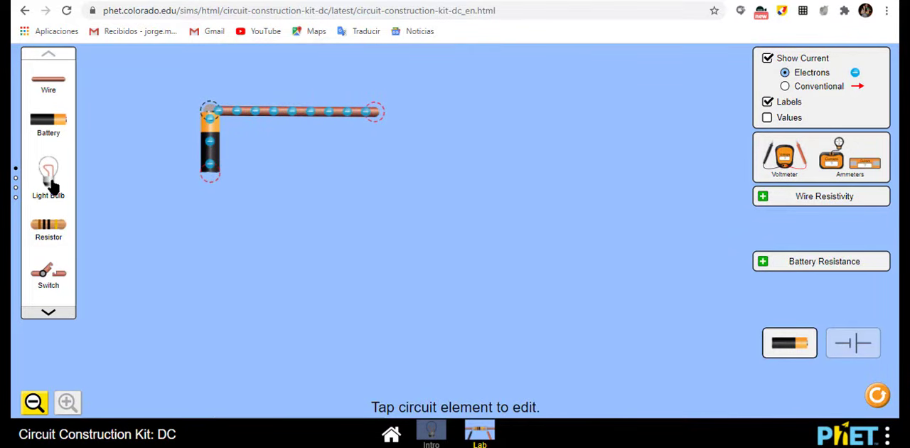
Step: Add two light bulbs and attach the base of the first bulb to the free end of the wire
{"action": "left_click_drag", "start_coordinate": [53, 187], "coordinate": [448, 99]}
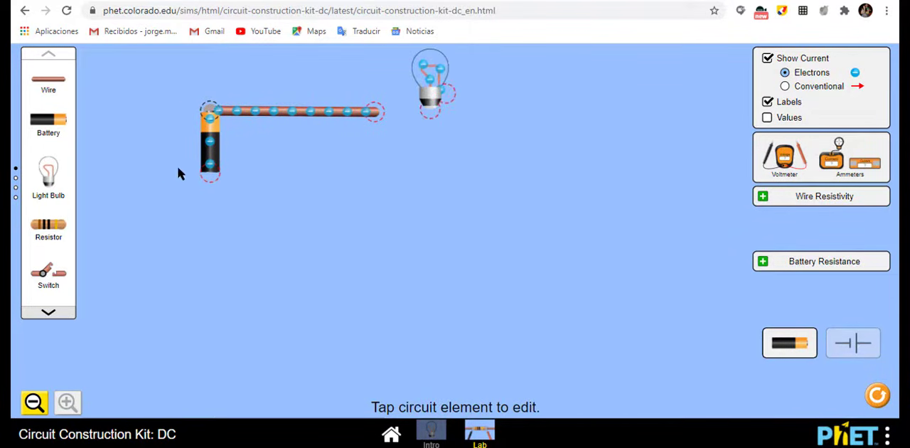
{"action": "left_click_drag", "start_coordinate": [204, 199], "coordinate": [585, 108]}
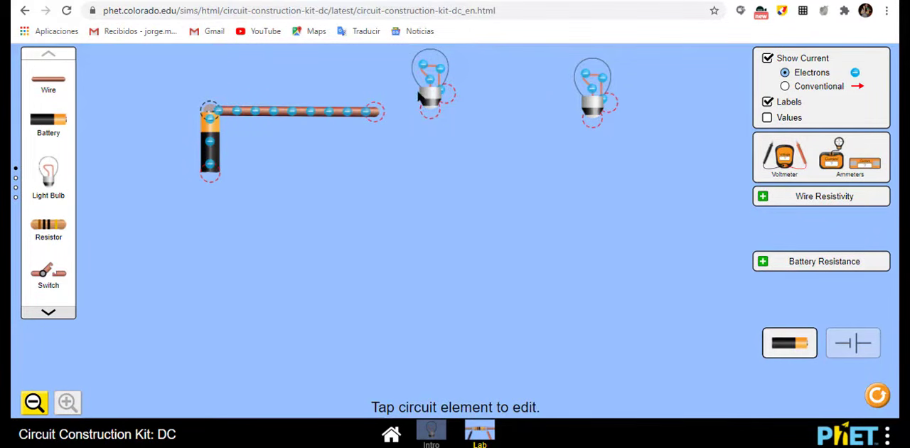
{"action": "left_click_drag", "start_coordinate": [430, 103], "coordinate": [384, 100]}
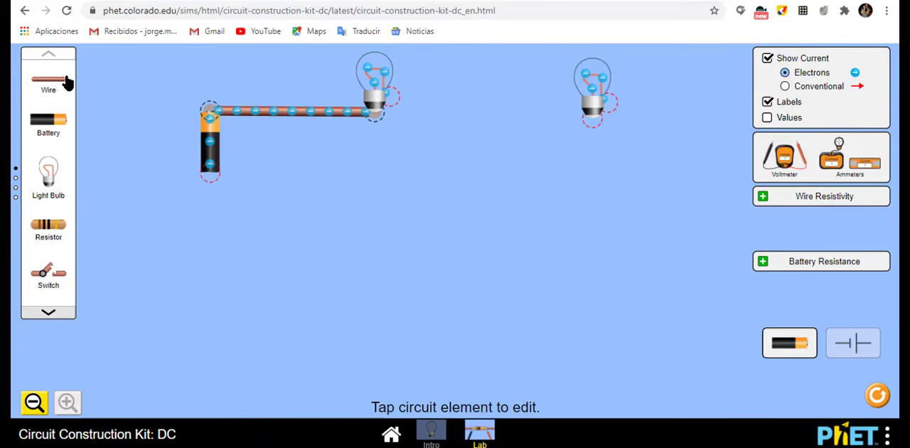
Step: Wire the two bulbs in series and close the loop back to the battery's negative end
{"action": "left_click_drag", "start_coordinate": [67, 87], "coordinate": [427, 100]}
{"action": "left_click_drag", "start_coordinate": [571, 106], "coordinate": [560, 145]}
{"action": "left_click_drag", "start_coordinate": [119, 91], "coordinate": [568, 233]}
{"action": "left_click_drag", "start_coordinate": [55, 90], "coordinate": [562, 224]}
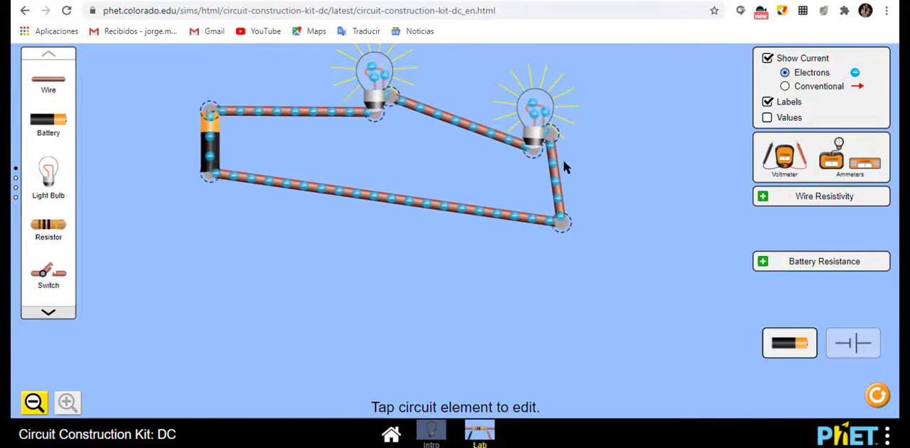
Step: Rearrange the series loop by lowering the right bulb's side, the left bulb and the battery
{"action": "left_click_drag", "start_coordinate": [559, 197], "coordinate": [523, 220]}
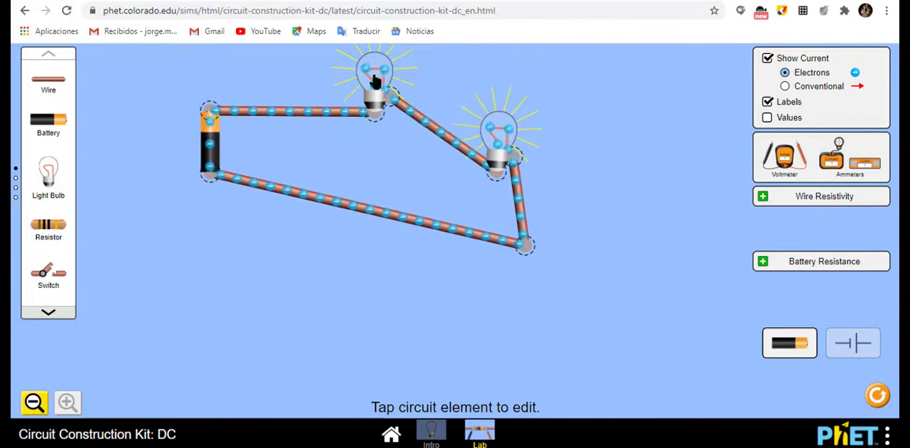
{"action": "left_click_drag", "start_coordinate": [371, 77], "coordinate": [386, 115]}
{"action": "left_click_drag", "start_coordinate": [210, 165], "coordinate": [198, 210]}
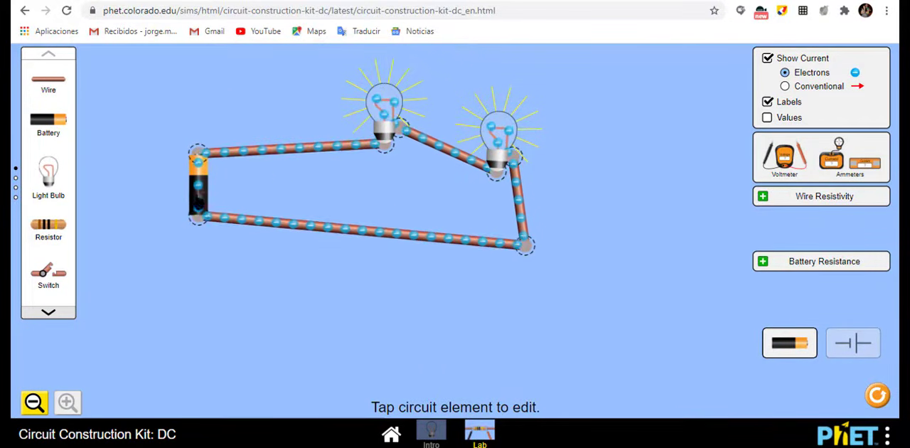
Step: Cut the junction at the left bulb's side terminal and attach the middle wire to the bulb's base, bypassing the bulb
{"action": "left_click", "coordinate": [401, 129]}
{"action": "left_click", "coordinate": [391, 87]}
{"action": "left_click_drag", "start_coordinate": [424, 136], "coordinate": [395, 163]}
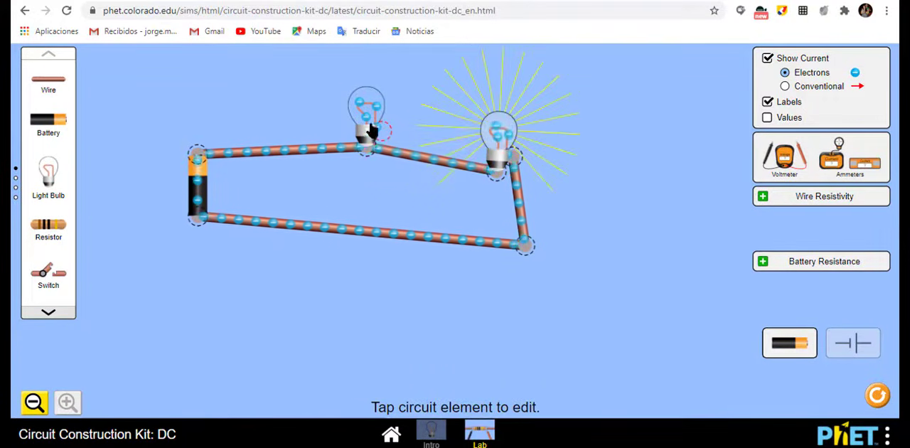
Step: Cut the junction at the right bulb's side terminal and join its outgoing wire to the bulb's base, bypassing this bulb too
{"action": "left_click", "coordinate": [517, 181]}
{"action": "left_click", "coordinate": [515, 159]}
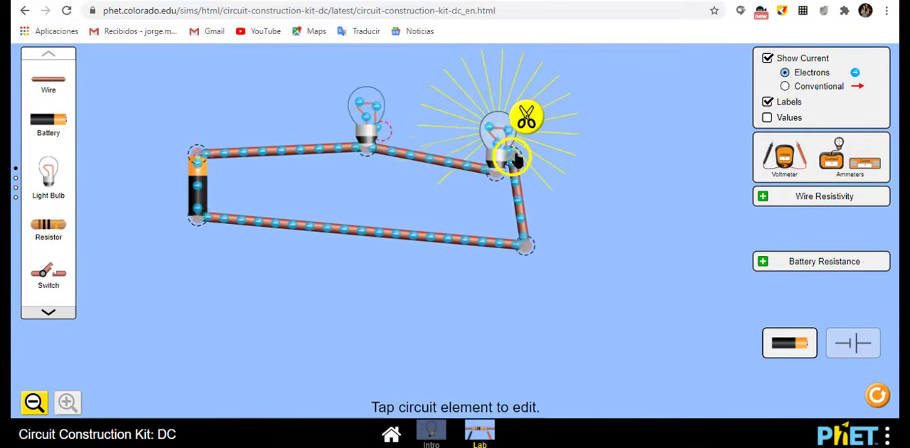
{"action": "left_click", "coordinate": [529, 119]}
{"action": "left_click_drag", "start_coordinate": [527, 165], "coordinate": [481, 168]}
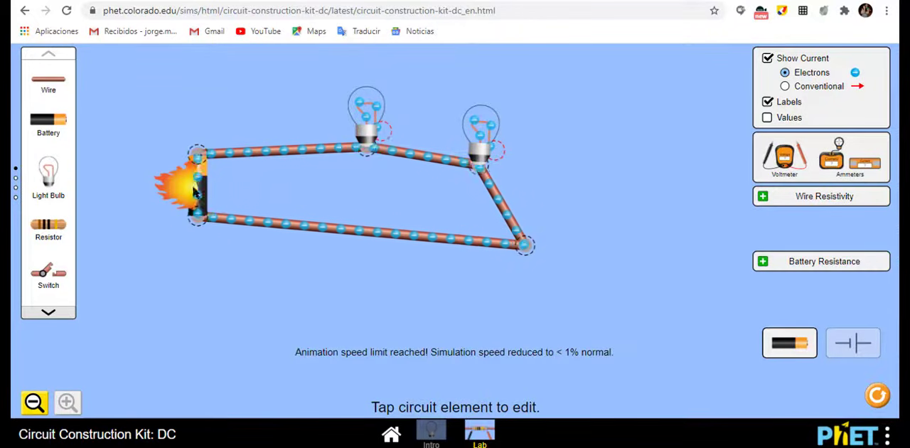
Step: Split the junction at the left bulb's base and reconnect the middle wire to that bulb's side terminal
{"action": "left_click", "coordinate": [367, 146]}
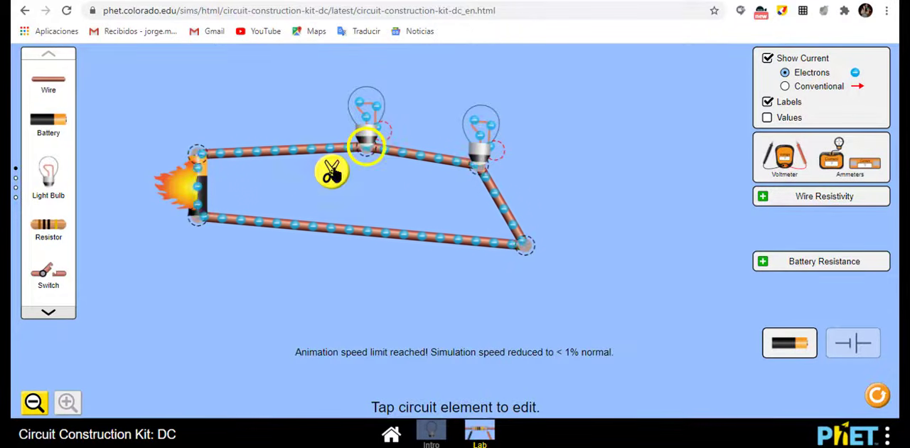
{"action": "left_click", "coordinate": [331, 172]}
{"action": "left_click_drag", "start_coordinate": [382, 131], "coordinate": [361, 126]}
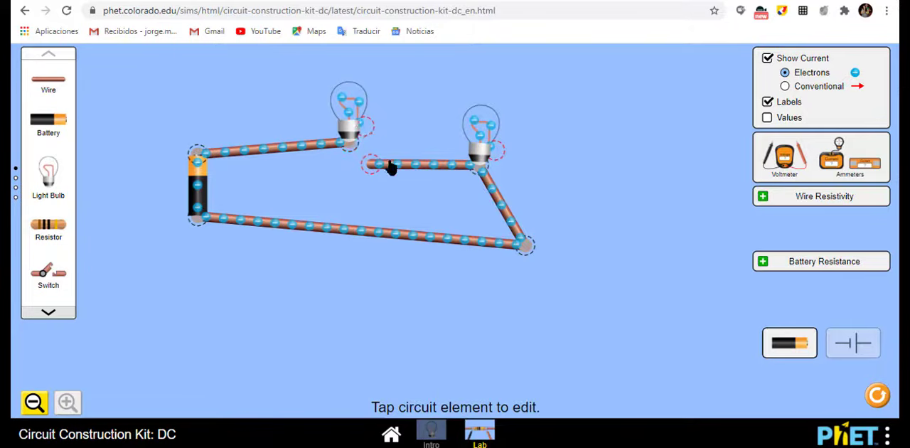
{"action": "left_click_drag", "start_coordinate": [390, 168], "coordinate": [382, 127]}
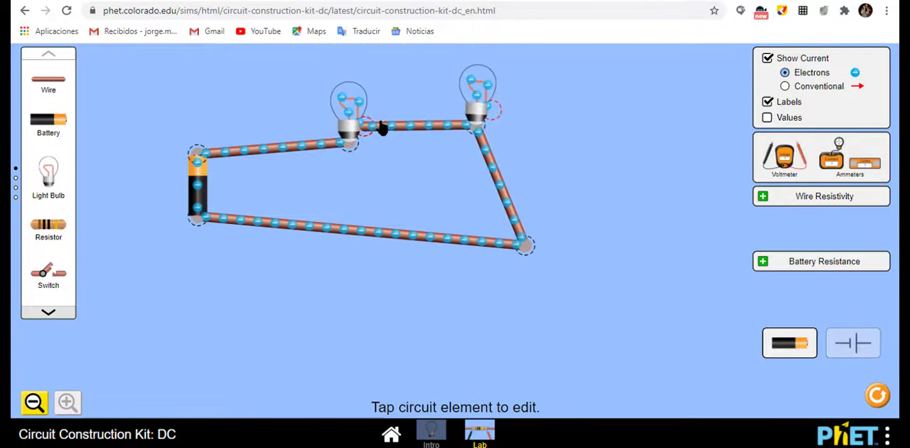
Step: Split the junction at the right bulb's base and reconnect the bulb in series between the middle wire and the outgoing wire
{"action": "left_click", "coordinate": [493, 167]}
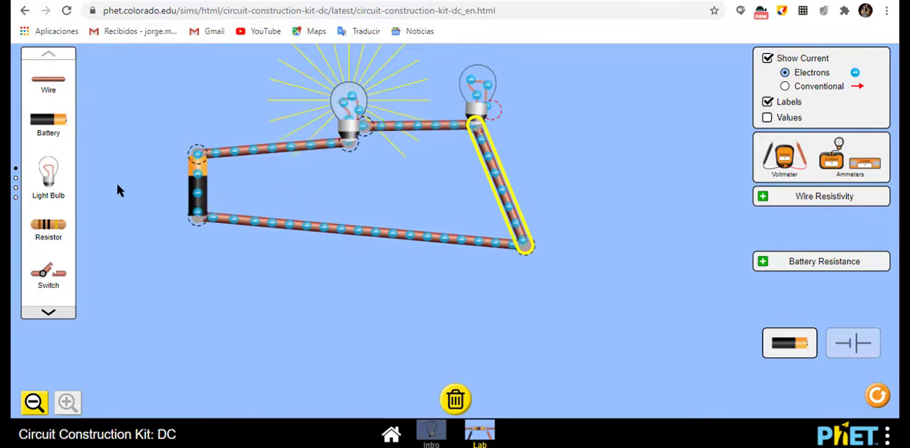
{"action": "left_click", "coordinate": [473, 128]}
{"action": "left_click", "coordinate": [457, 87]}
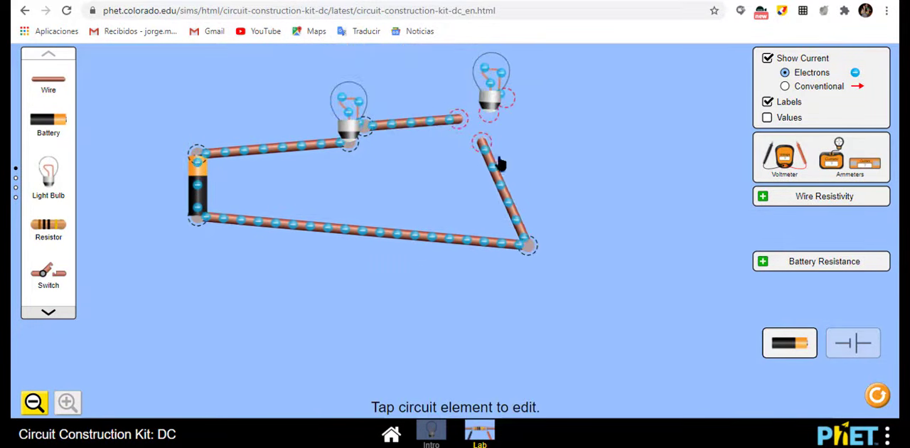
{"action": "left_click_drag", "start_coordinate": [500, 161], "coordinate": [458, 116]}
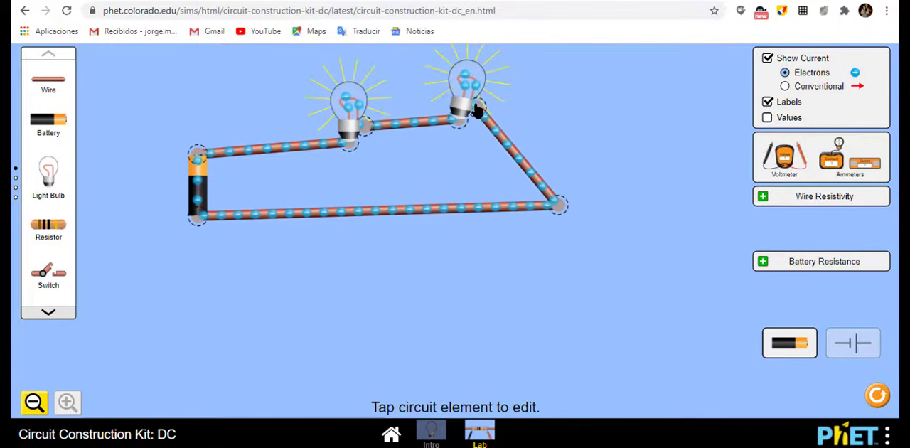
{"action": "left_click_drag", "start_coordinate": [478, 108], "coordinate": [474, 123]}
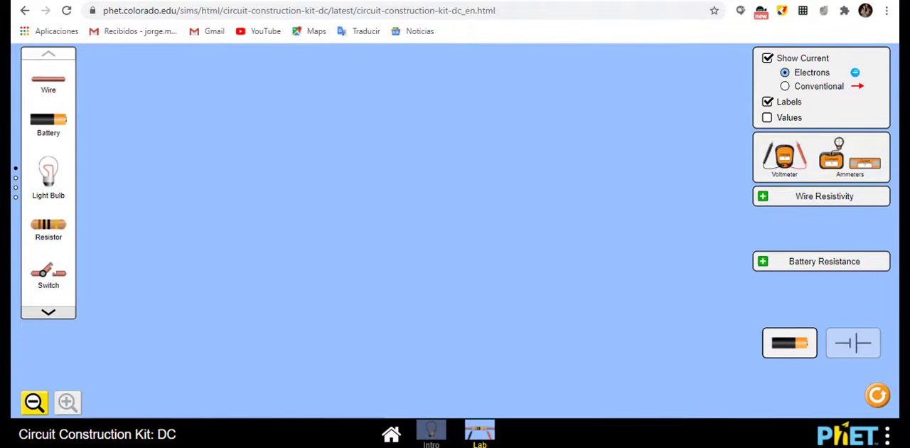
Step: Place a battery in the empty workspace
{"action": "left_click_drag", "start_coordinate": [44, 126], "coordinate": [237, 231]}
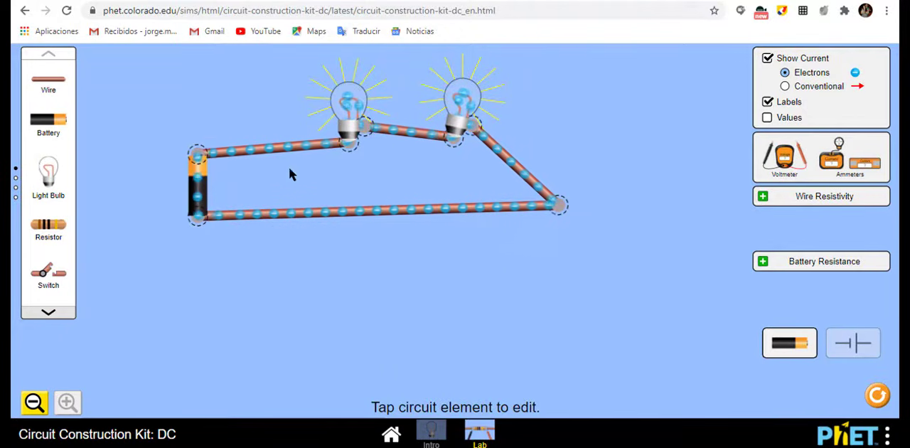
Step: Cut the left bulb's side junction to open the series circuit, and move the loose middle wire back toward the bulb
{"action": "left_click", "coordinate": [364, 128]}
{"action": "left_click", "coordinate": [352, 92]}
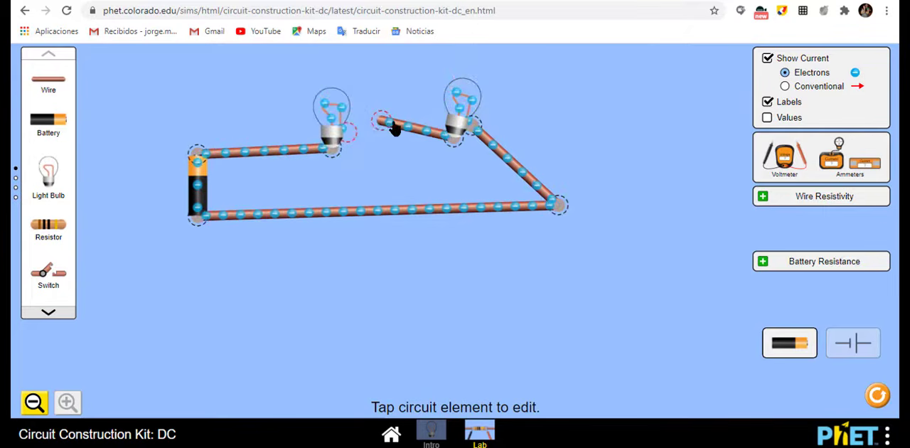
{"action": "left_click_drag", "start_coordinate": [384, 130], "coordinate": [329, 130]}
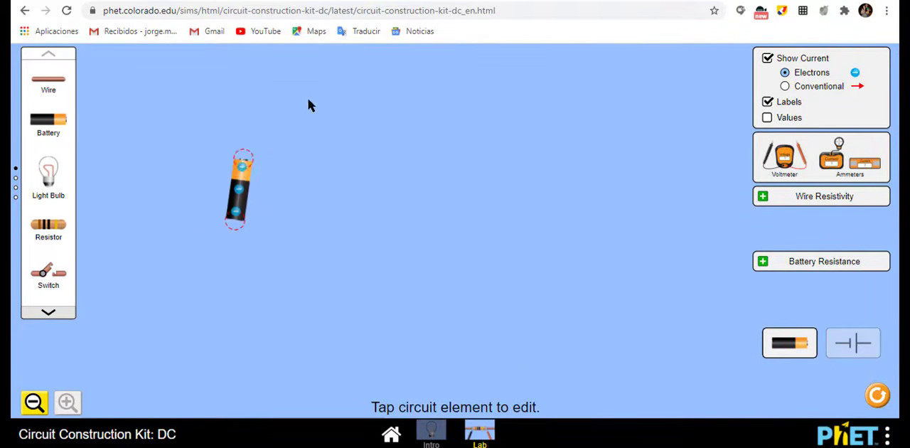
Step: Move the lone battery lower and attach a long horizontal wire to its positive end
{"action": "left_click_drag", "start_coordinate": [236, 200], "coordinate": [235, 251]}
{"action": "left_click_drag", "start_coordinate": [63, 91], "coordinate": [382, 179]}
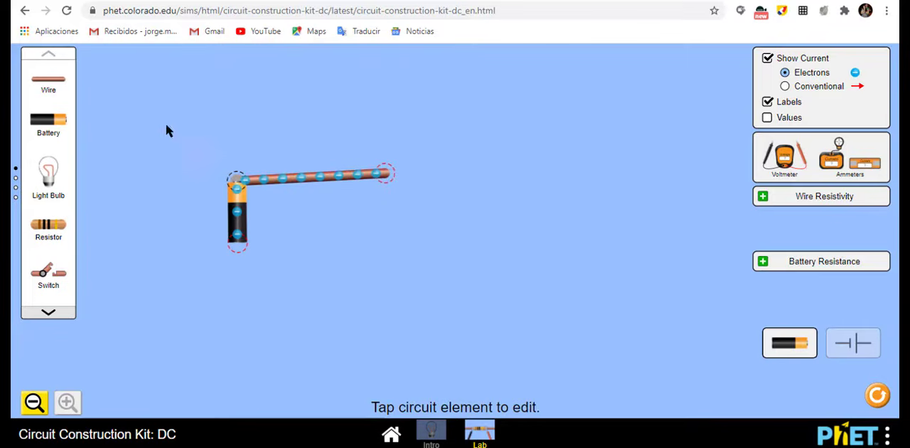
Step: Add two light bulbs side by side below the wire's free end, and shift the battery and wire up to make room
{"action": "left_click_drag", "start_coordinate": [61, 168], "coordinate": [420, 215]}
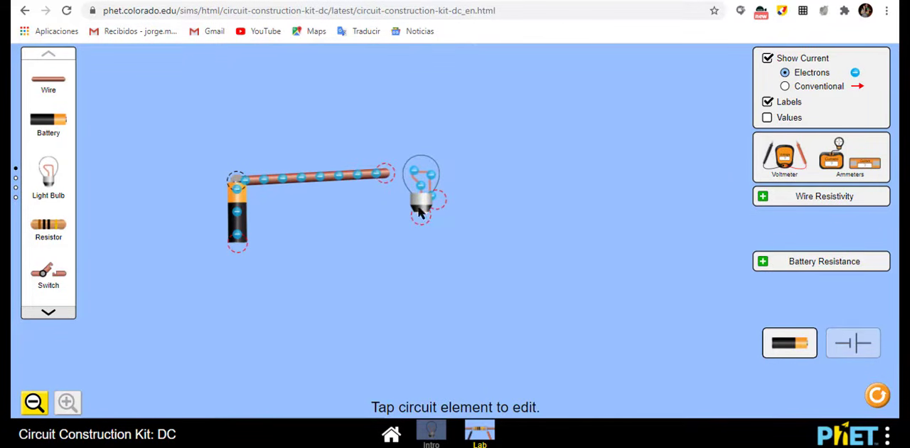
{"action": "left_click_drag", "start_coordinate": [428, 207], "coordinate": [427, 232]}
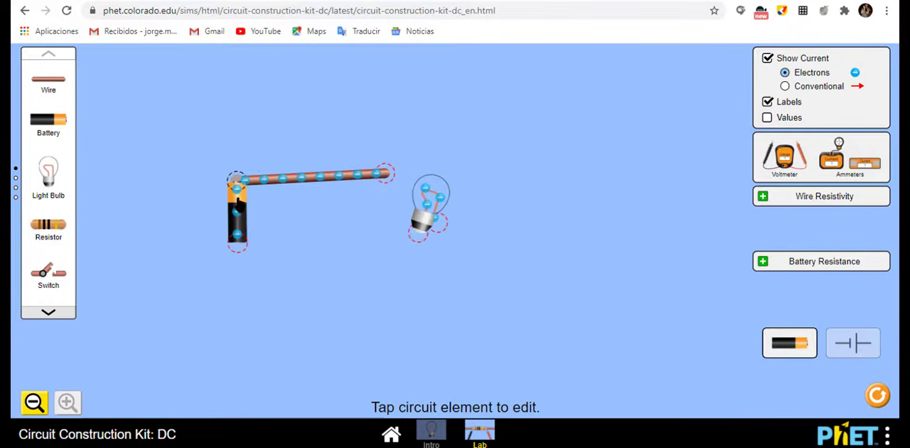
{"action": "left_click_drag", "start_coordinate": [239, 203], "coordinate": [241, 184]}
{"action": "left_click_drag", "start_coordinate": [323, 166], "coordinate": [402, 148]}
{"action": "left_click", "coordinate": [399, 161]}
{"action": "left_click_drag", "start_coordinate": [433, 231], "coordinate": [403, 232]}
{"action": "left_click_drag", "start_coordinate": [78, 183], "coordinate": [521, 234]}
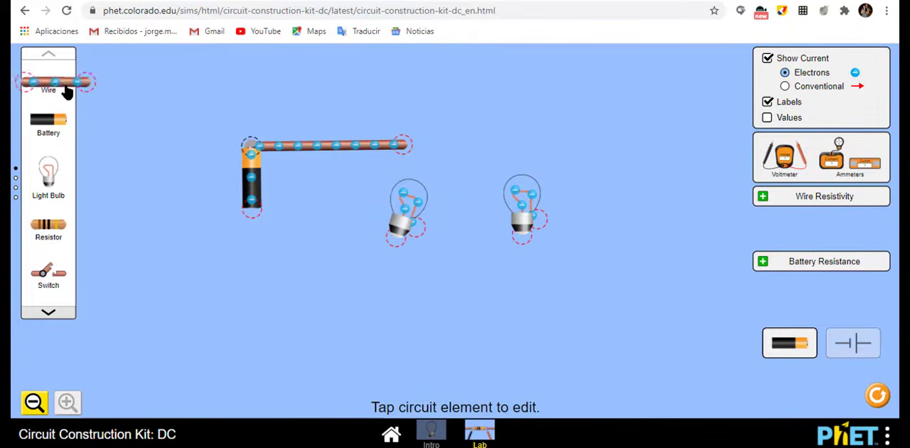
Step: Extend the battery's negative end with a short vertical wire followed by a long horizontal wire along the base of the circuit
{"action": "left_click_drag", "start_coordinate": [65, 91], "coordinate": [264, 280]}
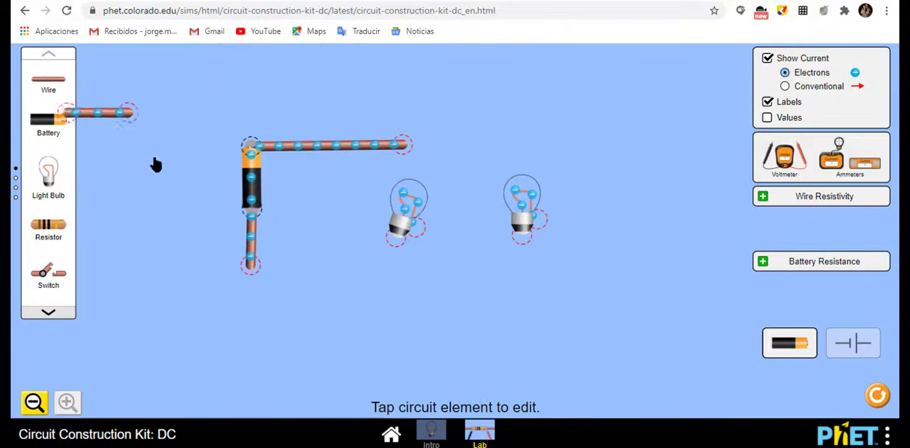
{"action": "left_click_drag", "start_coordinate": [156, 164], "coordinate": [416, 268]}
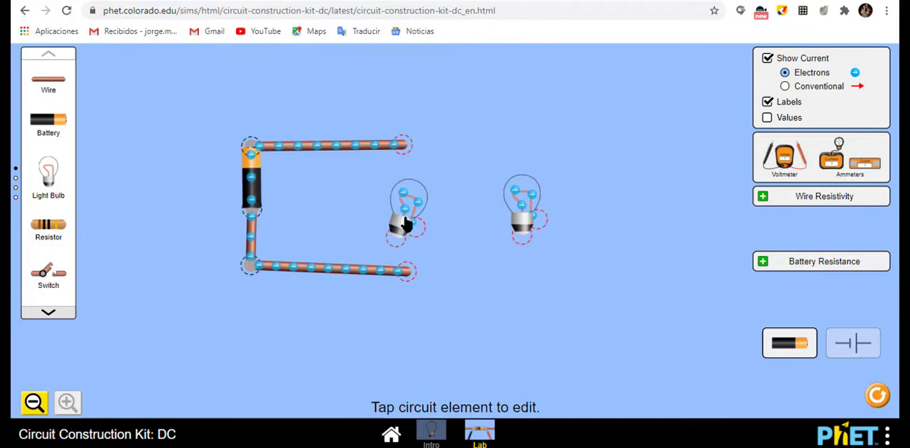
Step: Reposition the left bulb and connect it between the upper and lower horizontal wires with two short wires
{"action": "left_click_drag", "start_coordinate": [407, 224], "coordinate": [407, 213]}
{"action": "left_click", "coordinate": [395, 216]}
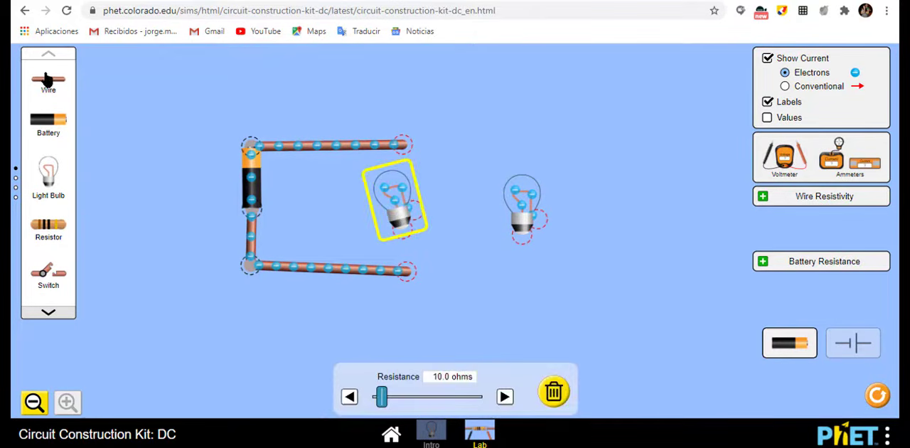
{"action": "left_click_drag", "start_coordinate": [48, 80], "coordinate": [411, 229]}
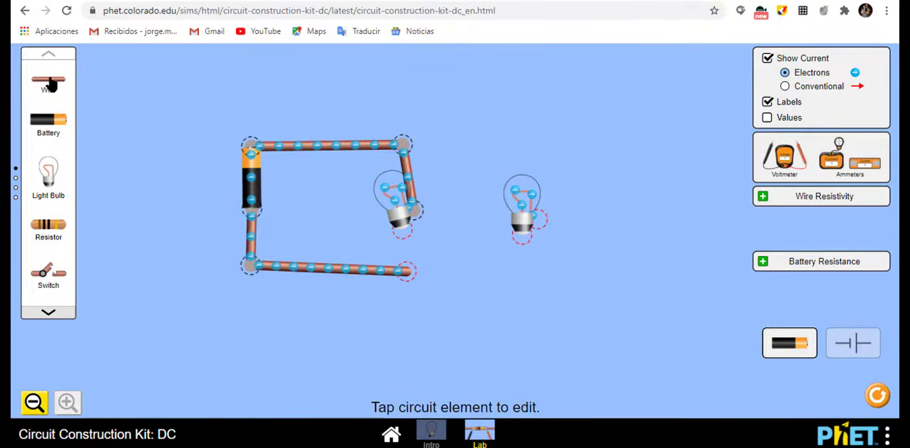
{"action": "left_click_drag", "start_coordinate": [50, 84], "coordinate": [403, 226]}
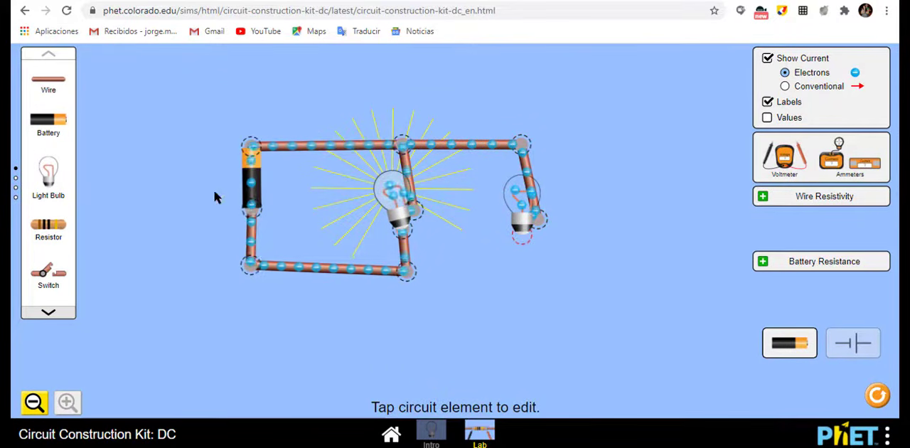
Step: Extend the lower horizontal wire and link it to the right bulb's base, completing the second parallel branch
{"action": "left_click_drag", "start_coordinate": [437, 304], "coordinate": [454, 283]}
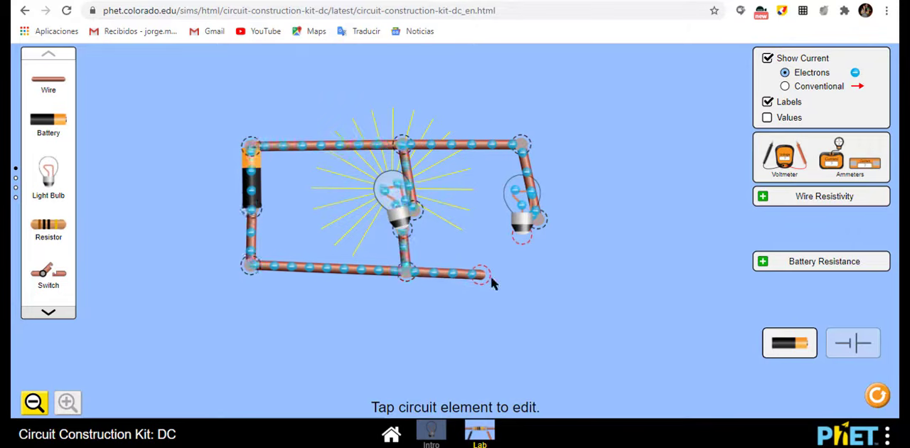
{"action": "left_click_drag", "start_coordinate": [300, 154], "coordinate": [528, 275]}
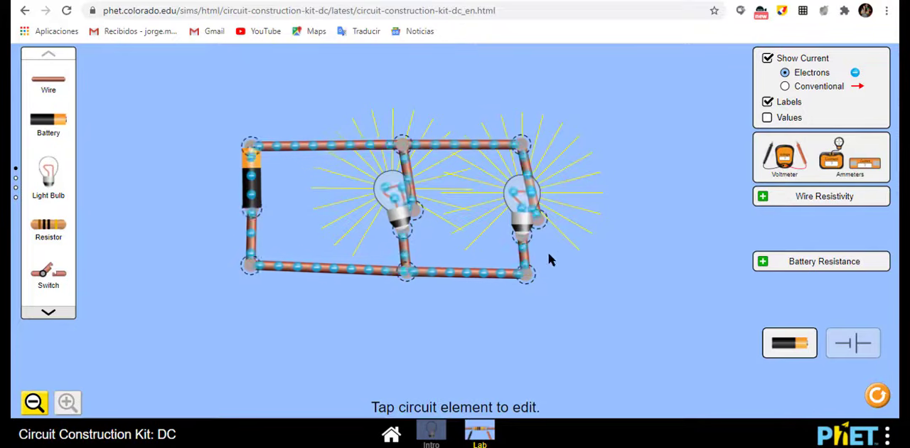
Step: Disconnect the right bulb's side terminal from its upper wire, and rejoin the two to restore the parallel branch
{"action": "left_click", "coordinate": [538, 220]}
{"action": "left_click", "coordinate": [578, 231]}
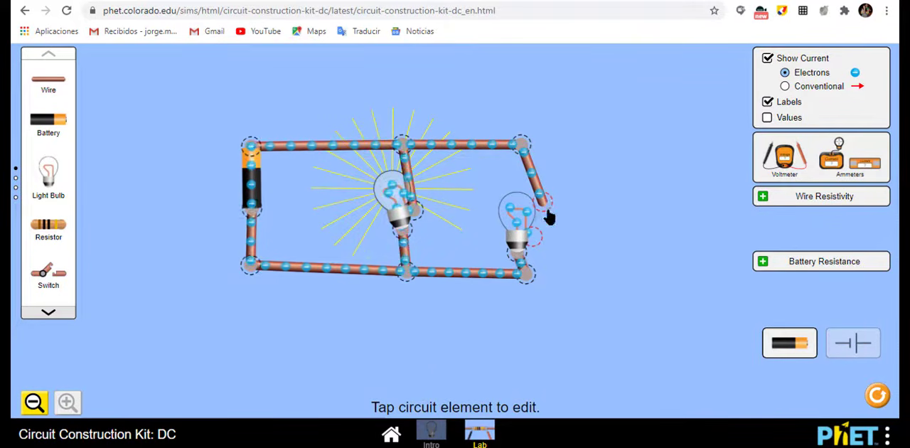
{"action": "left_click_drag", "start_coordinate": [549, 217], "coordinate": [539, 242]}
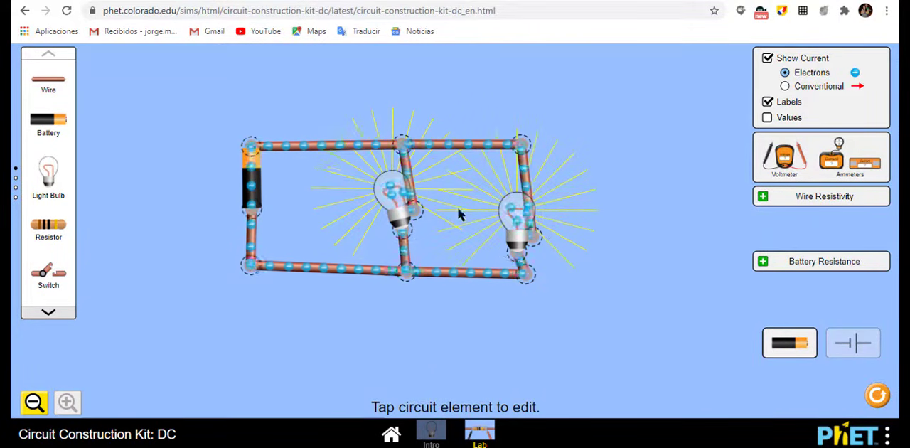
Step: In the series circuit, raise the battery voltage to 66.5 volts and lower it to 17.5 volts to vary the bulbs' brightness
{"action": "left_click_drag", "start_coordinate": [48, 174], "coordinate": [101, 175]}
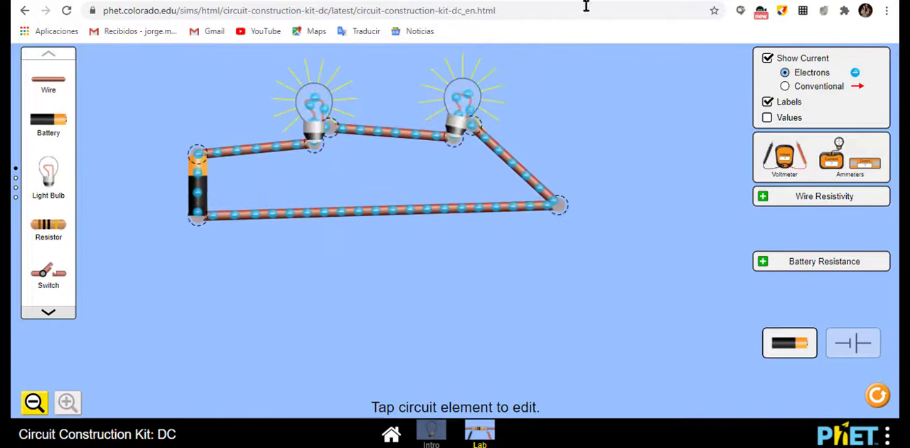
{"action": "left_click", "coordinate": [200, 202]}
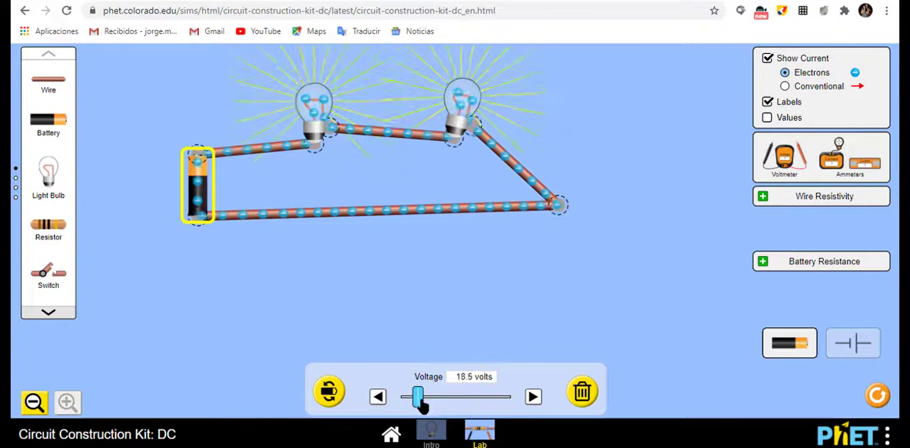
{"action": "left_click_drag", "start_coordinate": [420, 403], "coordinate": [465, 415]}
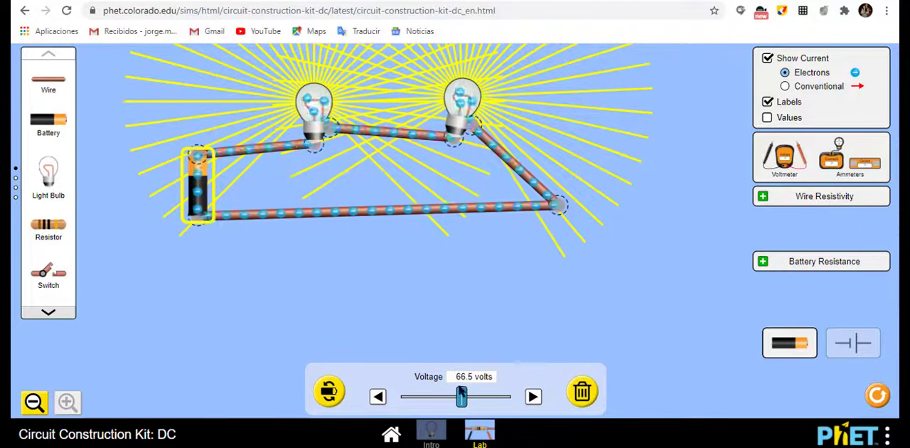
{"action": "left_click_drag", "start_coordinate": [462, 398], "coordinate": [427, 414]}
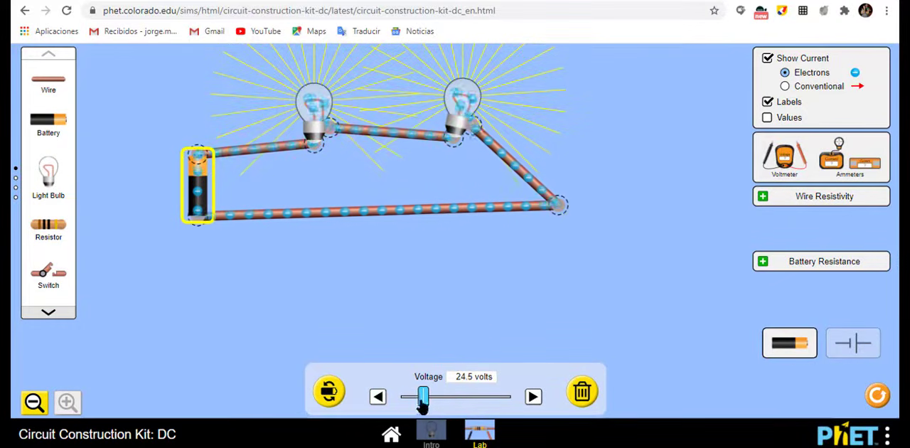
{"action": "left_click_drag", "start_coordinate": [422, 400], "coordinate": [417, 401]}
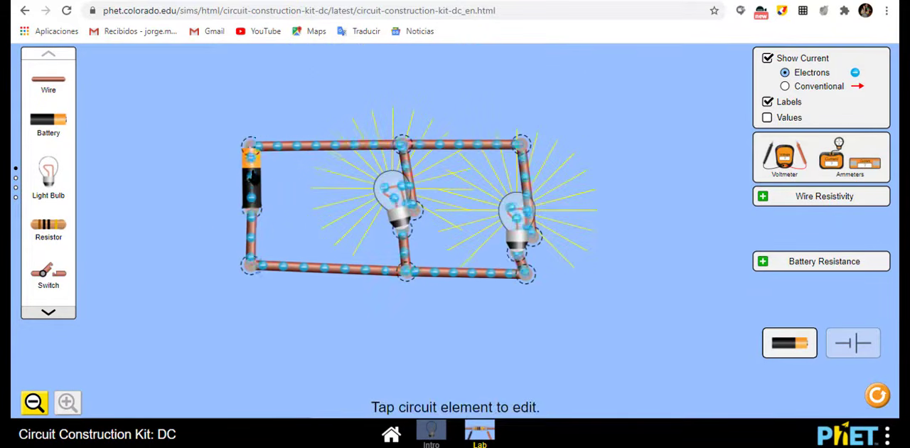
Step: Inspect the battery's voltage setting in the parallel circuit for comparison with the series circuit
{"action": "left_click", "coordinate": [251, 178]}
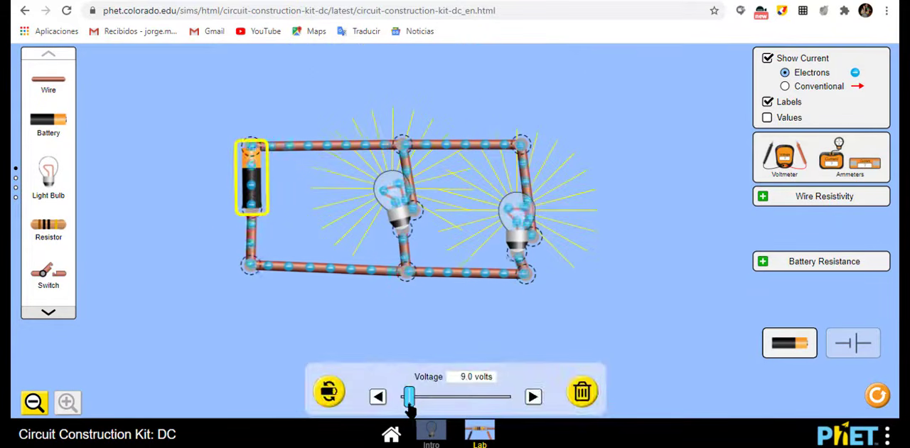
{"action": "mouse_move", "coordinate": [410, 407]}
{"action": "left_mouse_down"}
{"action": "mouse_move", "coordinate": [473, 414]}
{"action": "mouse_move", "coordinate": [409, 413]}
{"action": "left_mouse_up"}
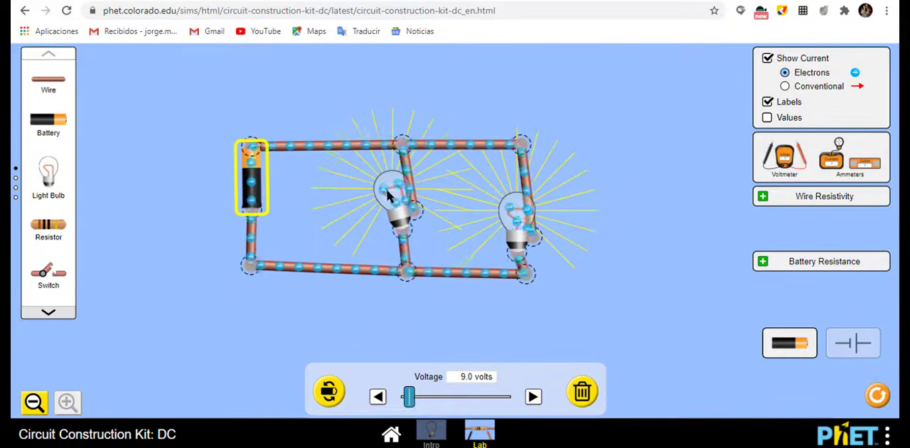
{"action": "left_click", "coordinate": [305, 299]}
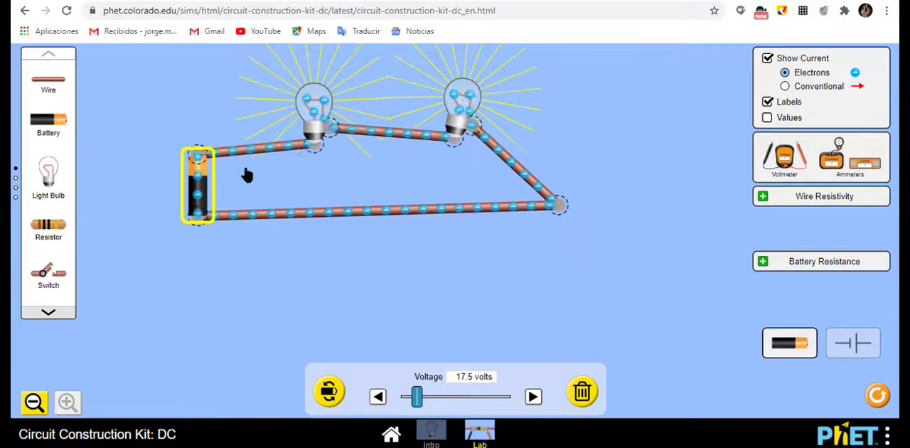
Step: Set the series circuit's battery voltage to 20.0 volts
{"action": "left_click", "coordinate": [343, 313]}
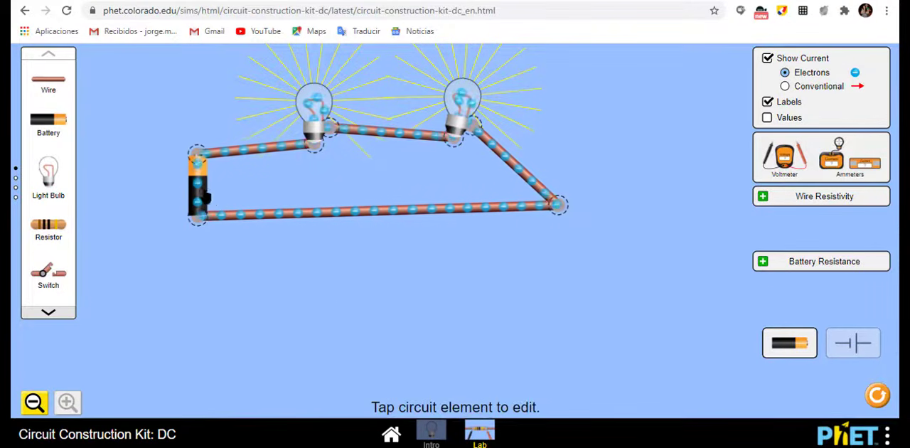
{"action": "left_click", "coordinate": [210, 193]}
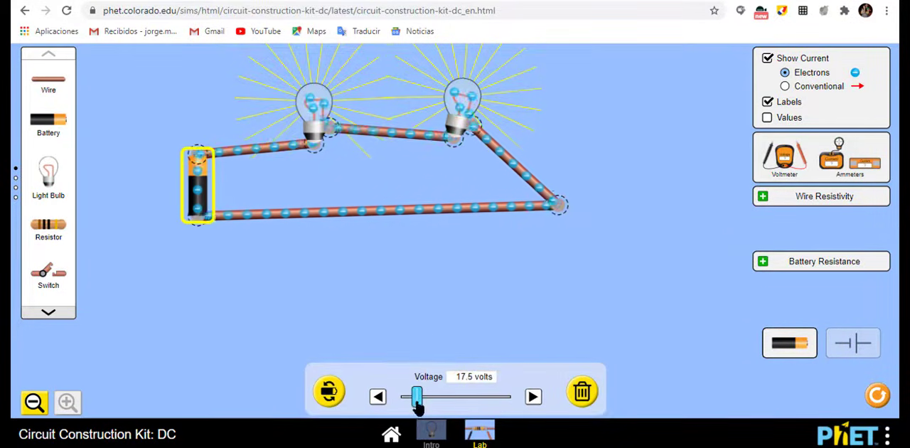
{"action": "left_click_drag", "start_coordinate": [416, 403], "coordinate": [425, 408]}
{"action": "left_click", "coordinate": [377, 398]}
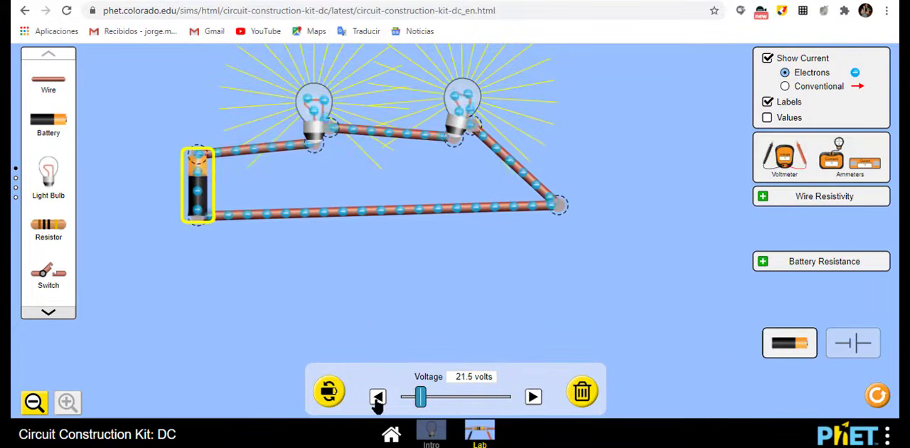
{"action": "left_click", "coordinate": [377, 398]}
{"action": "left_click", "coordinate": [378, 398]}
{"action": "left_click", "coordinate": [377, 398]}
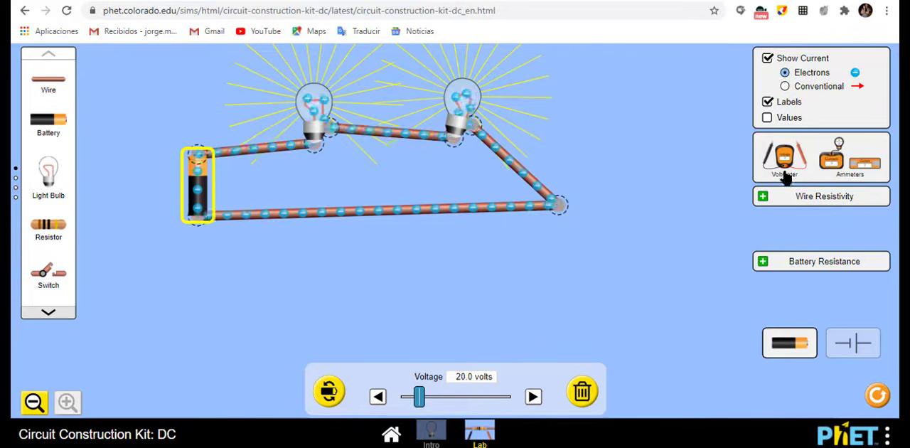
Step: Place the voltmeter below the series circuit and measure across the battery, with the black probe on the negative end and red on the positive
{"action": "left_click_drag", "start_coordinate": [789, 177], "coordinate": [305, 286]}
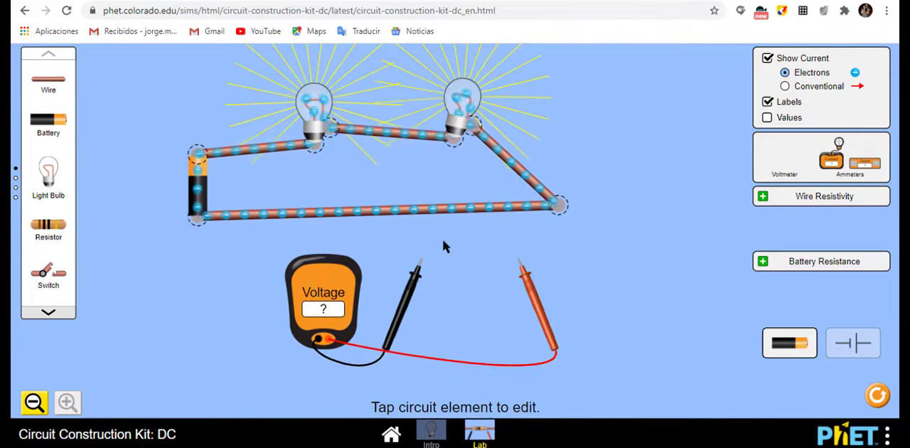
{"action": "left_click_drag", "start_coordinate": [416, 292], "coordinate": [190, 251]}
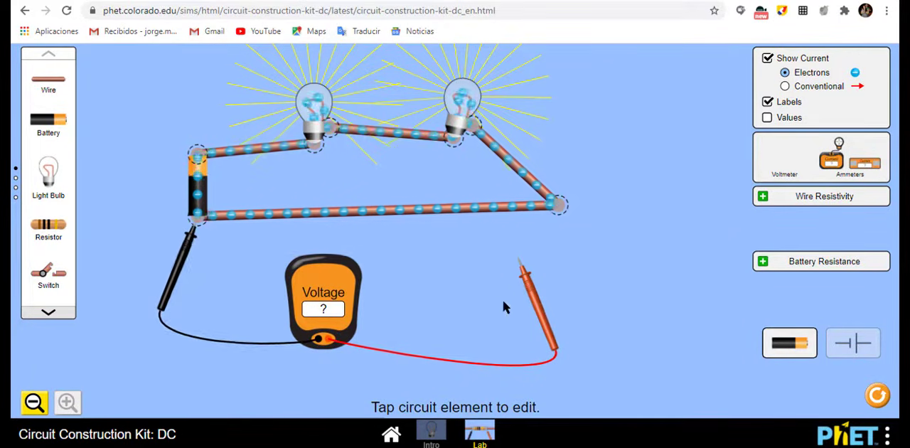
{"action": "left_click_drag", "start_coordinate": [537, 313], "coordinate": [224, 211]}
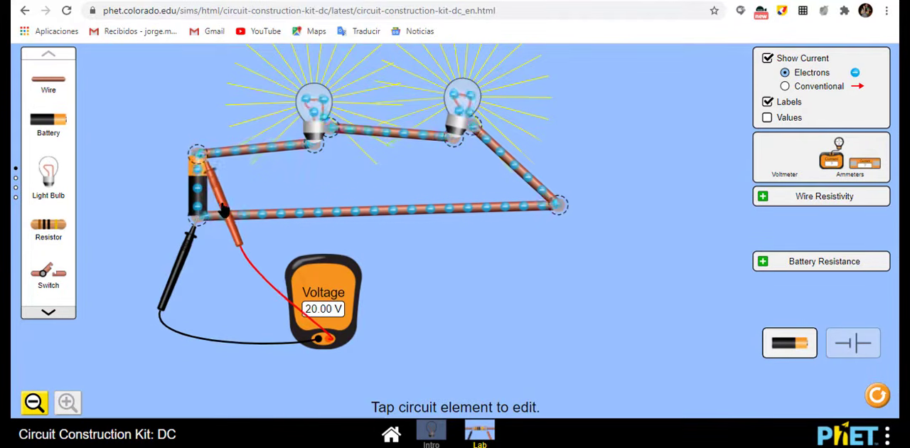
{"action": "left_click_drag", "start_coordinate": [347, 285], "coordinate": [402, 274]}
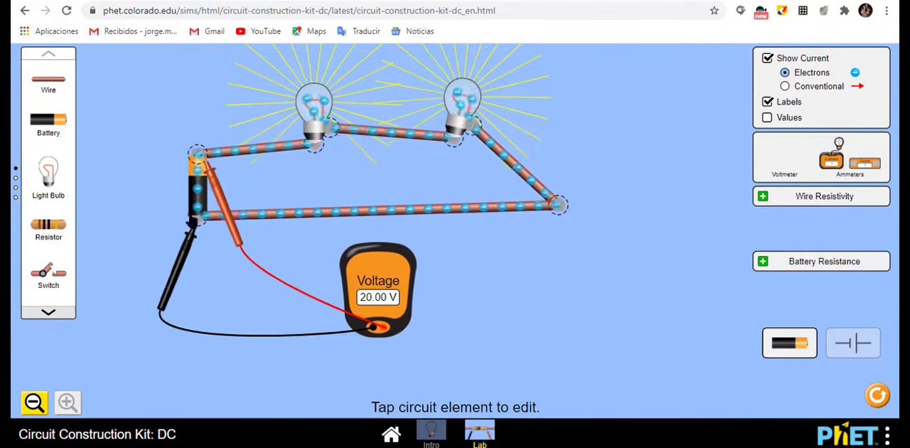
Step: Measure the voltage across the left bulb of the series circuit, swapping the two probes to reverse the polarity
{"action": "left_click_drag", "start_coordinate": [228, 218], "coordinate": [365, 198]}
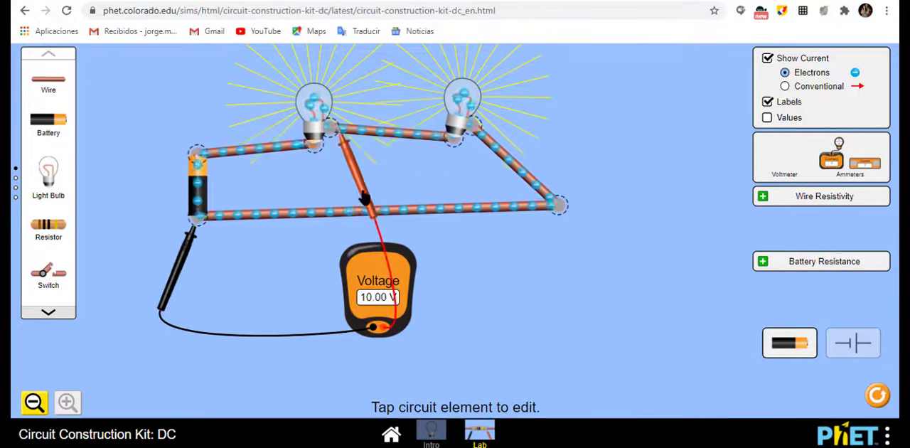
{"action": "left_click_drag", "start_coordinate": [186, 245], "coordinate": [297, 184]}
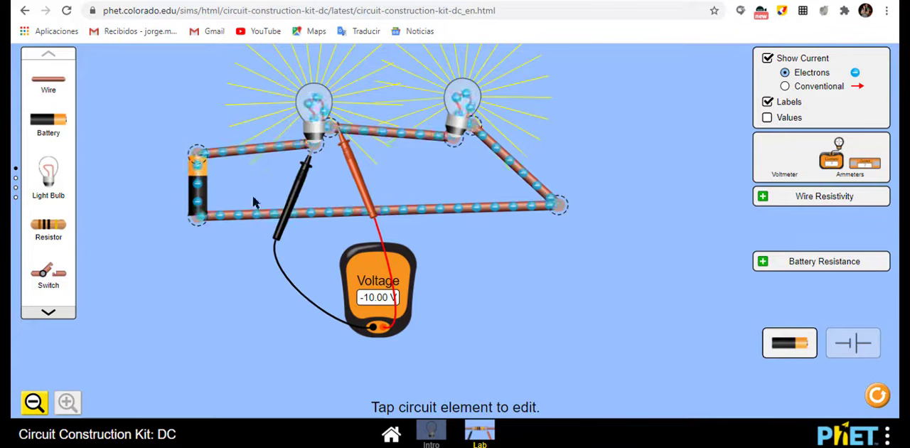
{"action": "mouse_move", "coordinate": [293, 196]}
{"action": "left_mouse_down"}
{"action": "mouse_move", "coordinate": [320, 181]}
{"action": "mouse_move", "coordinate": [309, 190]}
{"action": "left_mouse_up"}
{"action": "left_click_drag", "start_coordinate": [364, 199], "coordinate": [338, 212]}
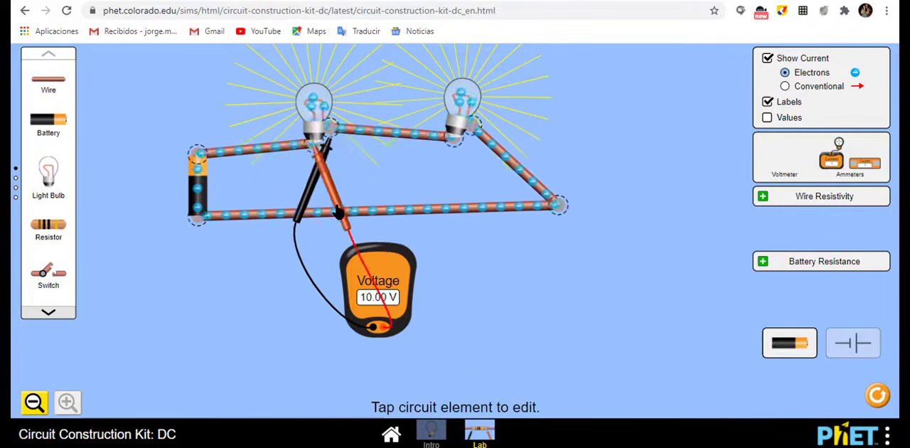
Step: Measure the voltage across the right bulb of the series circuit, swap the probes to reverse the polarity, and put the voltmeter away
{"action": "left_click_drag", "start_coordinate": [396, 276], "coordinate": [460, 264]}
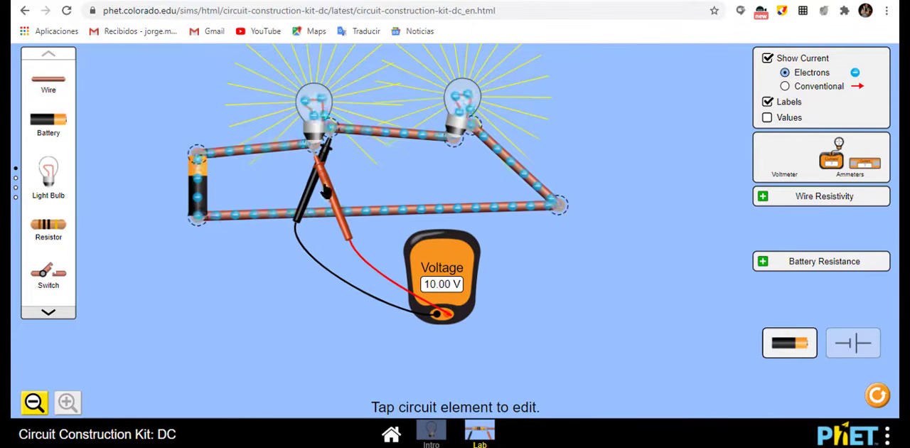
{"action": "left_click_drag", "start_coordinate": [307, 213], "coordinate": [427, 211]}
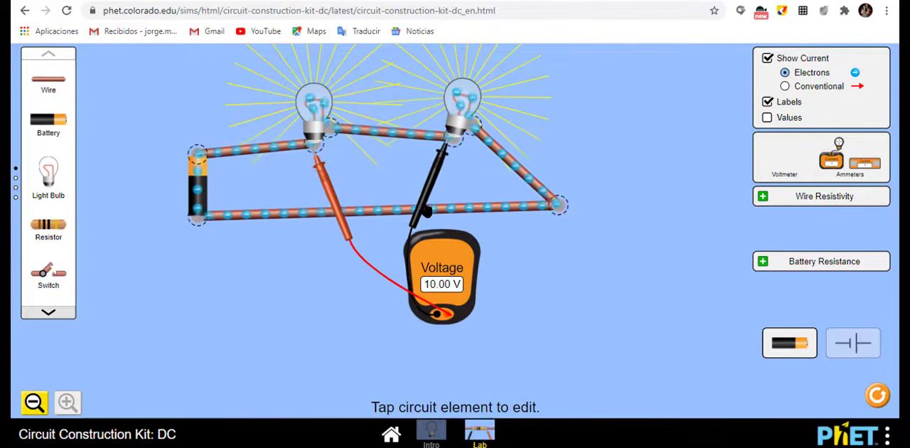
{"action": "left_click_drag", "start_coordinate": [337, 217], "coordinate": [505, 199]}
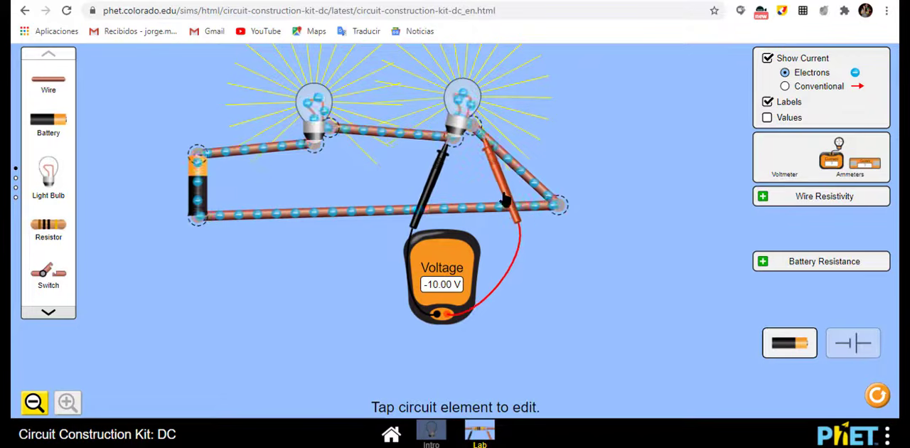
{"action": "left_click_drag", "start_coordinate": [430, 203], "coordinate": [475, 207]}
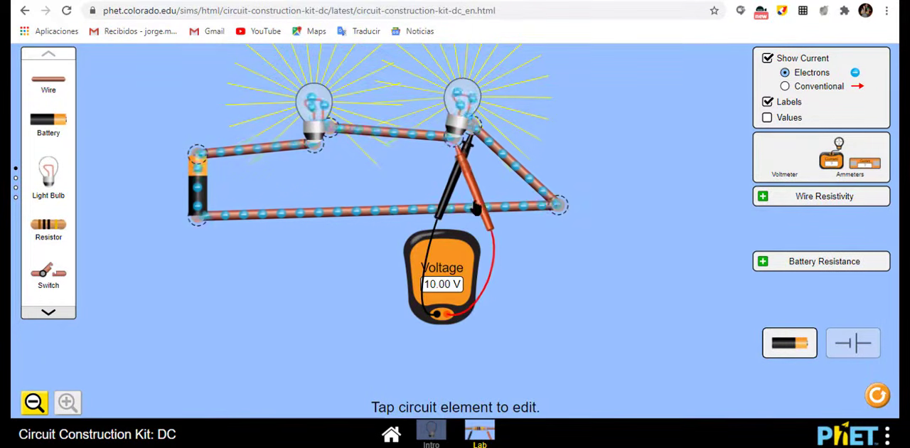
{"action": "left_click_drag", "start_coordinate": [461, 293], "coordinate": [605, 282]}
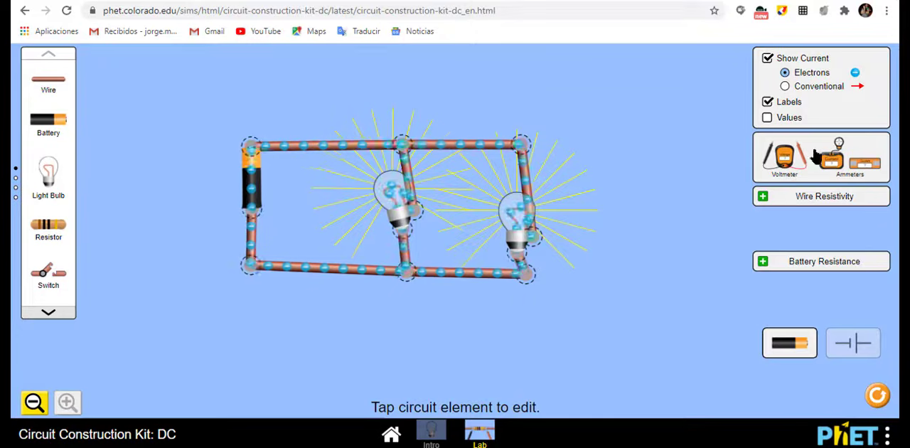
Step: Place the voltmeter below the parallel circuit and set that circuit's battery voltage to 20.0 volts
{"action": "left_click_drag", "start_coordinate": [786, 158], "coordinate": [286, 348]}
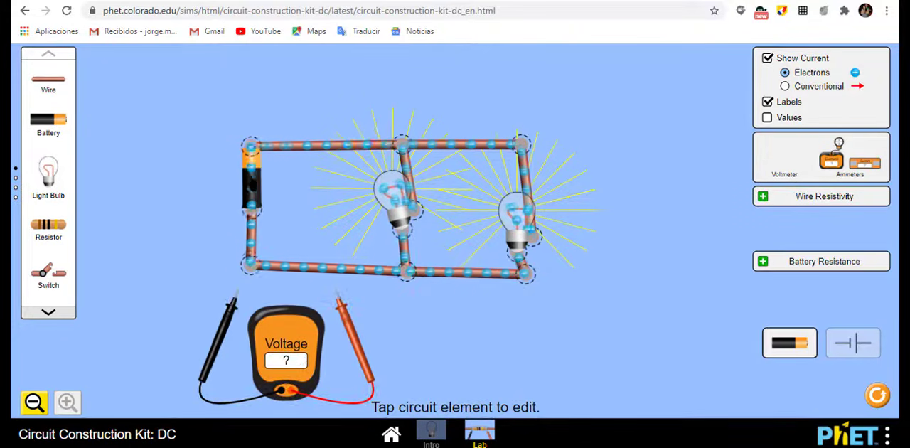
{"action": "left_click", "coordinate": [251, 178]}
{"action": "left_click", "coordinate": [533, 397]}
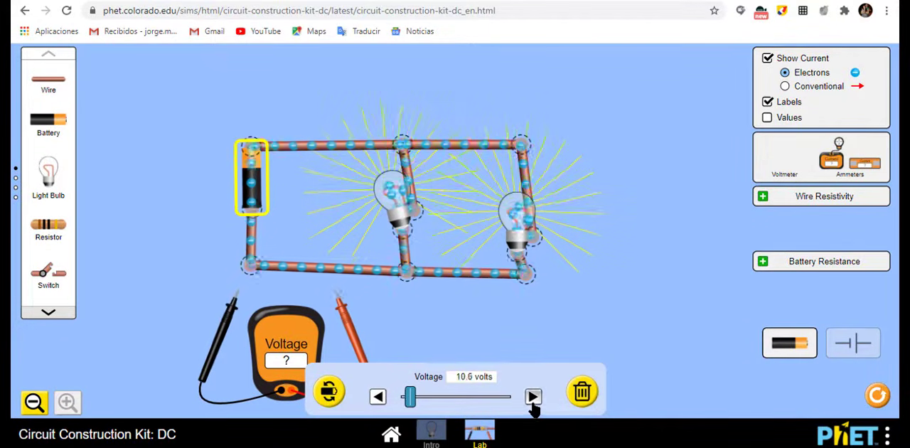
{"action": "left_click_drag", "start_coordinate": [534, 402], "coordinate": [534, 403]}
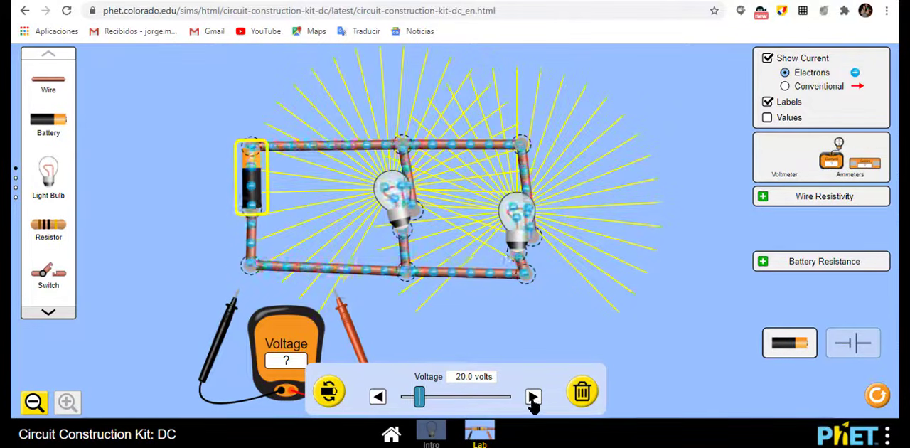
Step: Measure the voltage across the parallel circuit's battery and across its left bulb
{"action": "left_click_drag", "start_coordinate": [235, 300], "coordinate": [248, 222]}
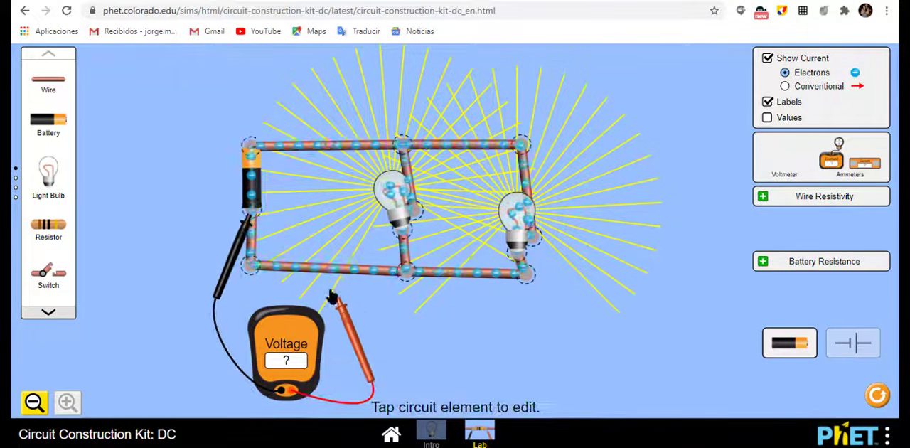
{"action": "left_click_drag", "start_coordinate": [331, 293], "coordinate": [254, 146]}
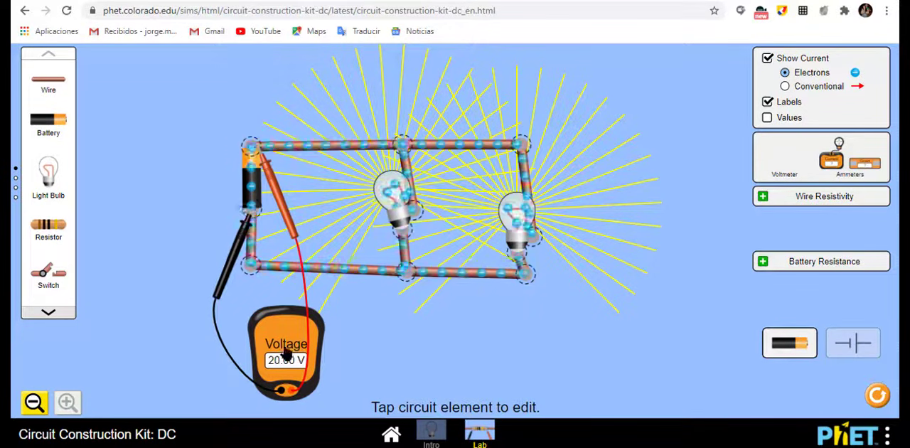
{"action": "left_click_drag", "start_coordinate": [248, 222], "coordinate": [402, 242]}
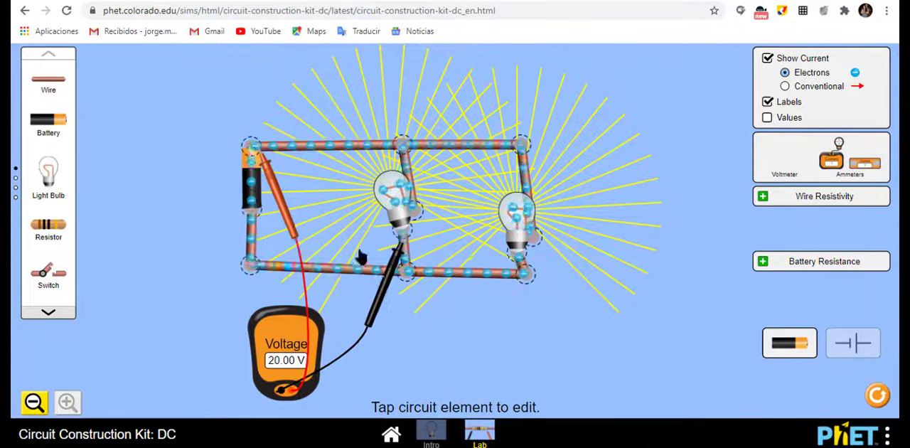
{"action": "left_click_drag", "start_coordinate": [288, 226], "coordinate": [462, 291]}
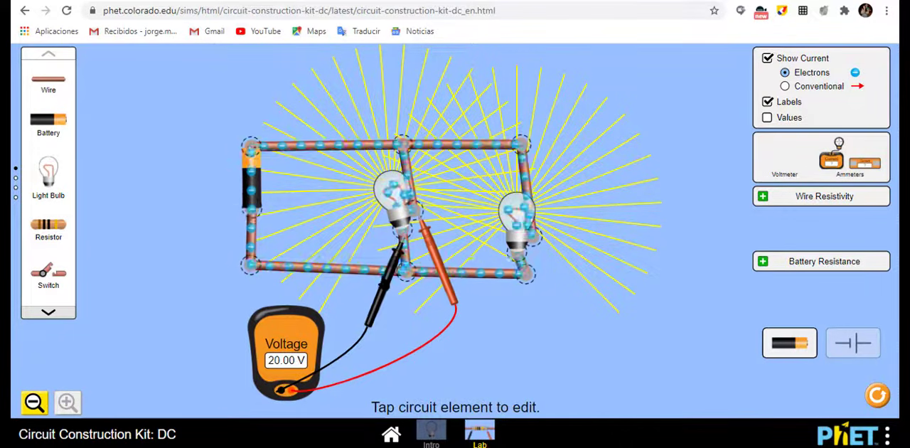
Step: Measure the voltage across the right bulb of the parallel circuit and put the voltmeter away
{"action": "left_click_drag", "start_coordinate": [390, 270], "coordinate": [516, 313]}
{"action": "left_click_drag", "start_coordinate": [447, 302], "coordinate": [577, 335]}
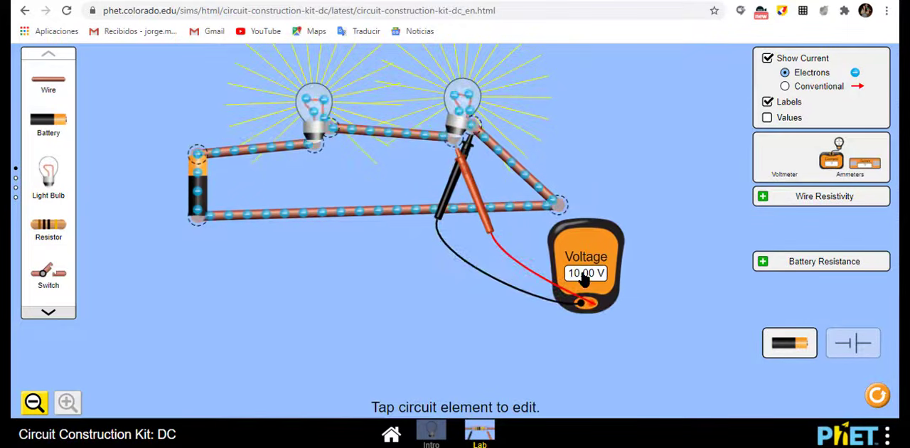
{"action": "left_click_drag", "start_coordinate": [583, 279], "coordinate": [785, 160]}
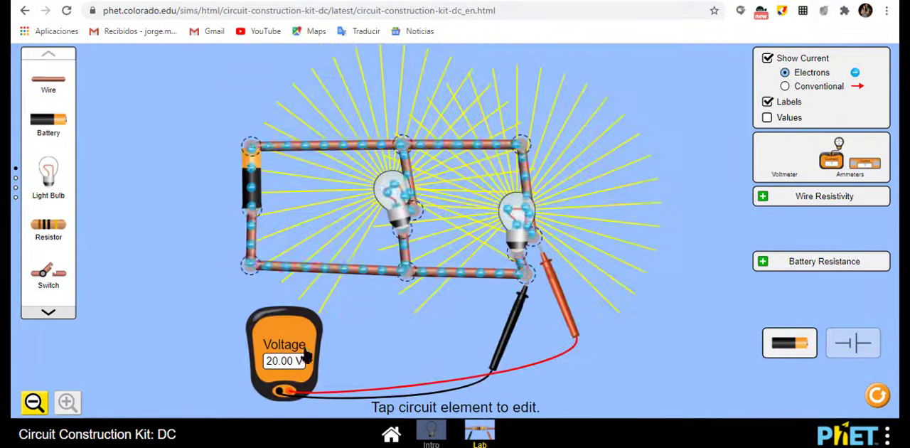
{"action": "left_click_drag", "start_coordinate": [306, 347], "coordinate": [832, 163]}
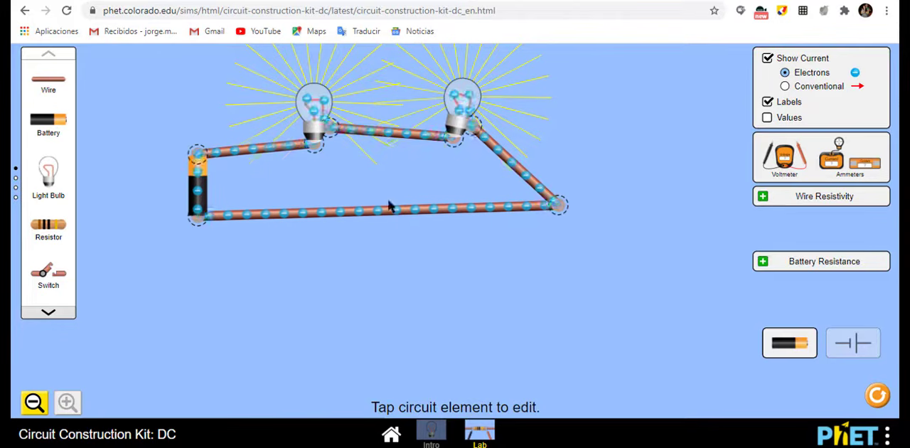
Step: Split the series circuit's junction beyond the right bulb, insert a resistor between the wire ends, and check the battery's voltage and the resistor's resistance
{"action": "left_click", "coordinate": [558, 206]}
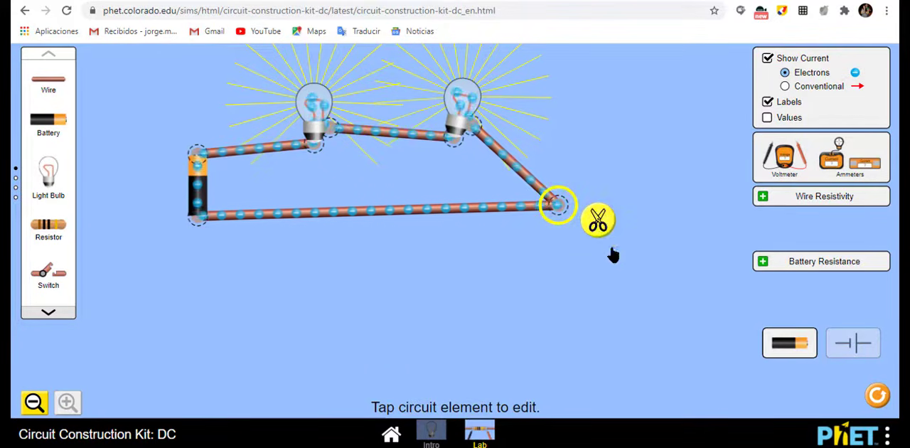
{"action": "left_click", "coordinate": [599, 226]}
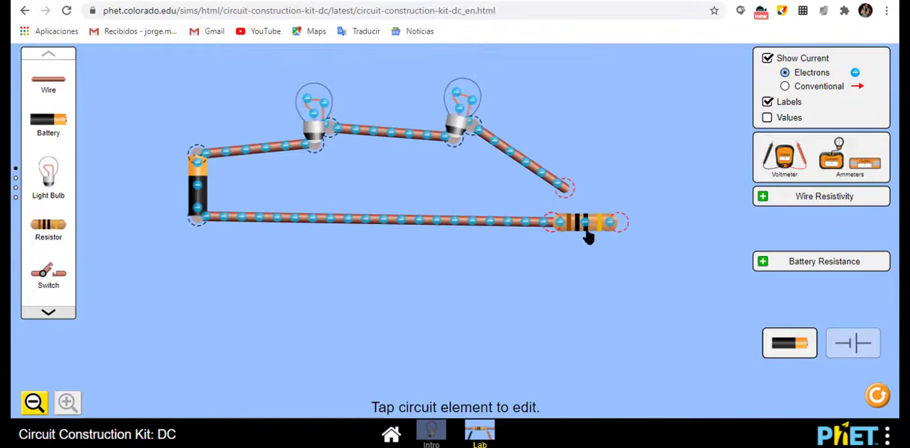
{"action": "left_click_drag", "start_coordinate": [546, 228], "coordinate": [524, 249]}
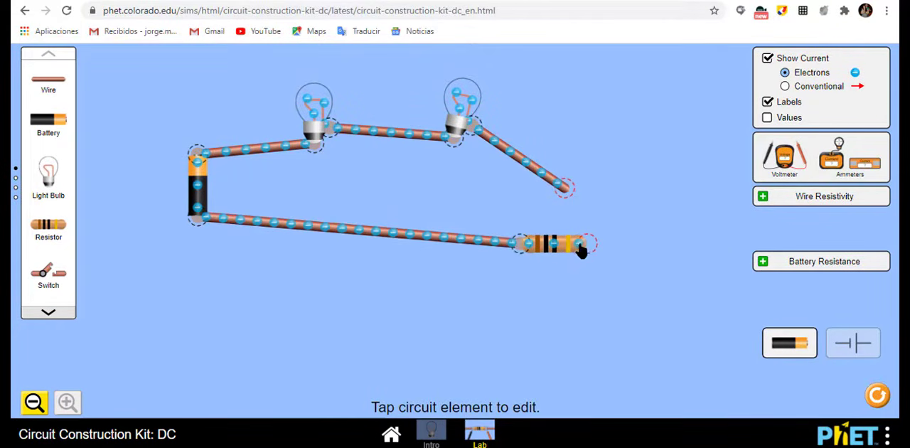
{"action": "left_click_drag", "start_coordinate": [583, 249], "coordinate": [569, 201]}
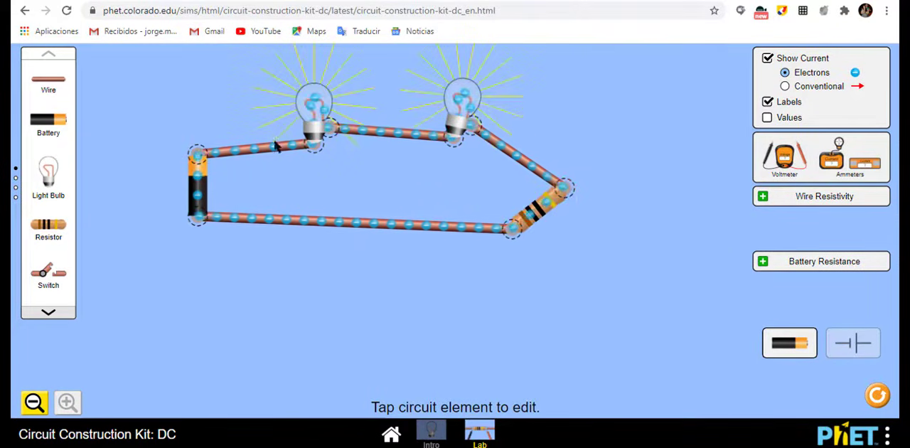
{"action": "left_click", "coordinate": [208, 203]}
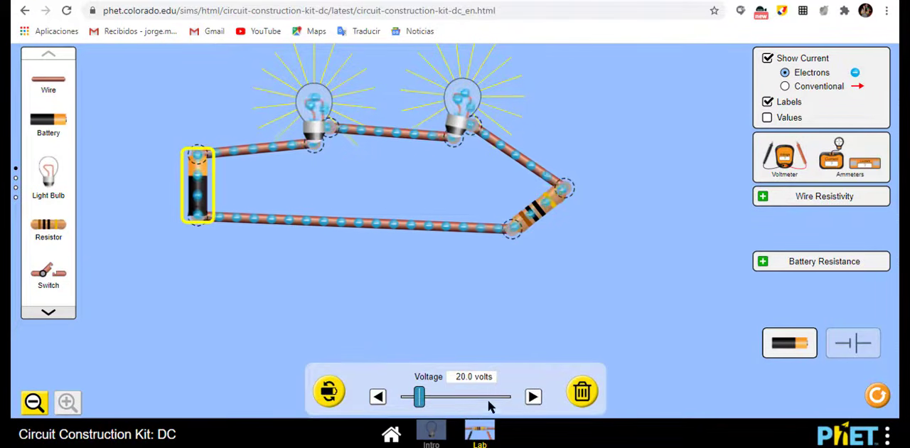
{"action": "left_click", "coordinate": [535, 212]}
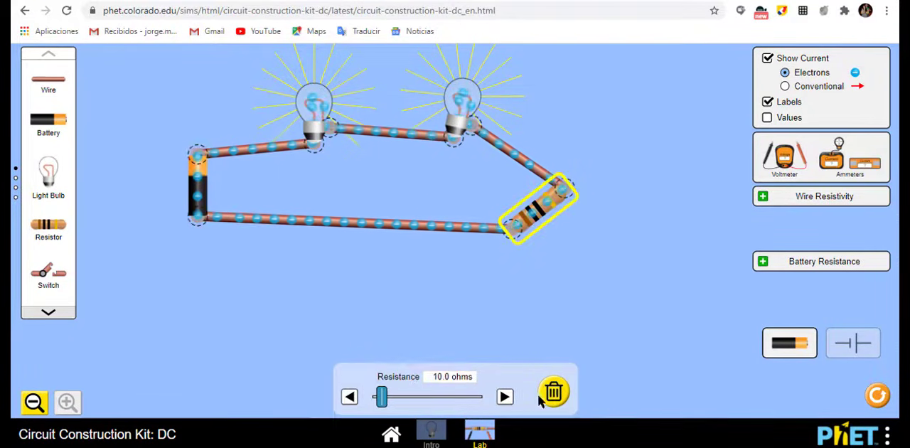
Step: Disconnect the resistor from both wires of the series circuit and join the two wire ends directly
{"action": "left_click", "coordinate": [512, 228]}
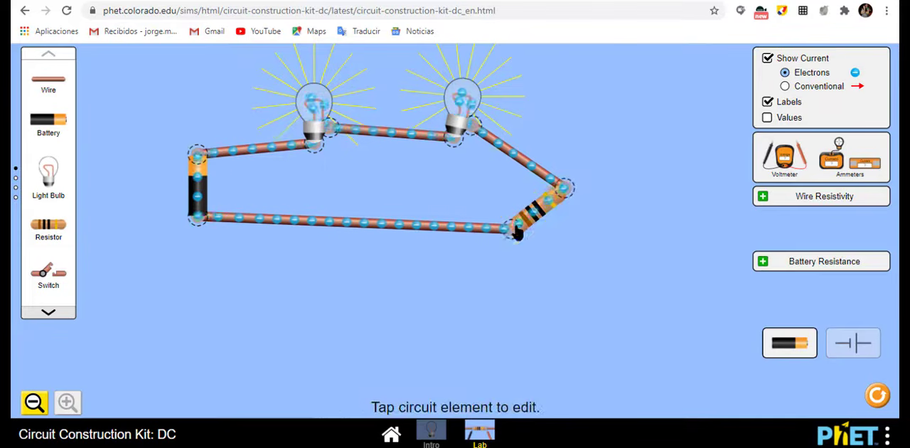
{"action": "left_click", "coordinate": [534, 273]}
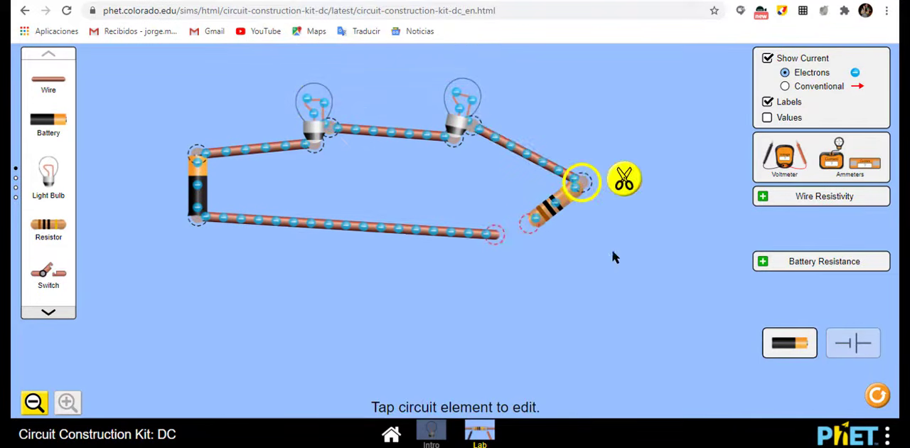
{"action": "left_click", "coordinate": [624, 179]}
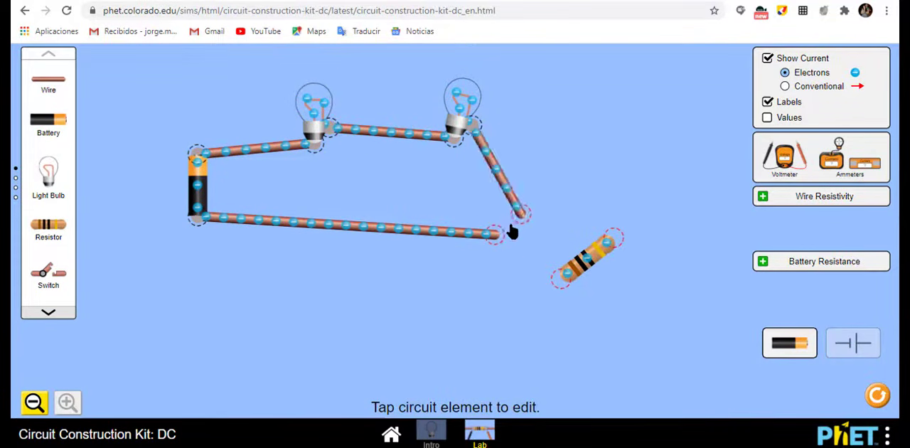
{"action": "left_click_drag", "start_coordinate": [520, 212], "coordinate": [496, 234]}
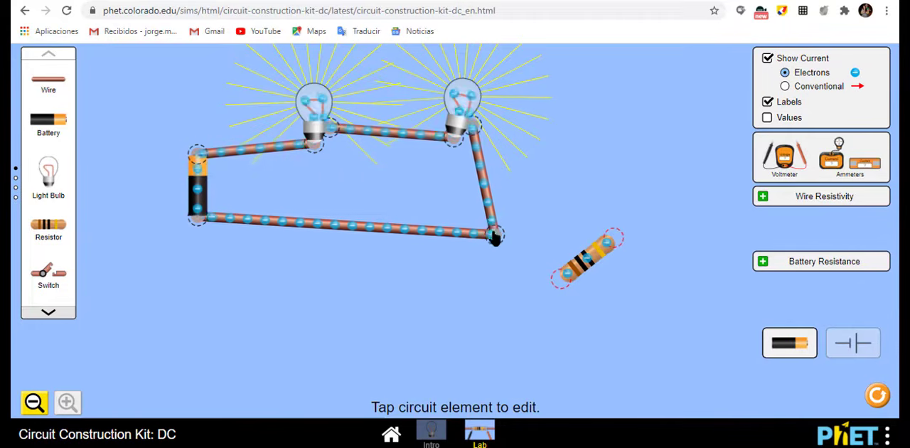
Step: Split the rejoined wire junction of the series circuit and bring the resistor back to the gap
{"action": "left_click", "coordinate": [496, 237]}
{"action": "left_click", "coordinate": [527, 263]}
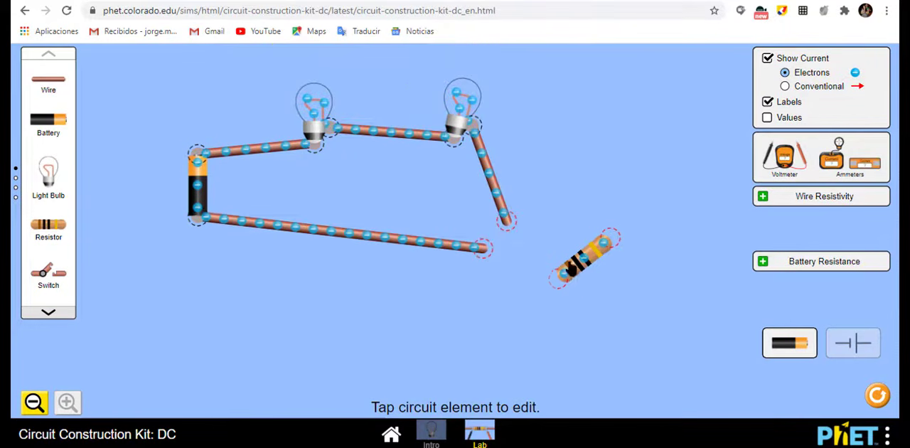
{"action": "left_click_drag", "start_coordinate": [537, 205], "coordinate": [535, 203]}
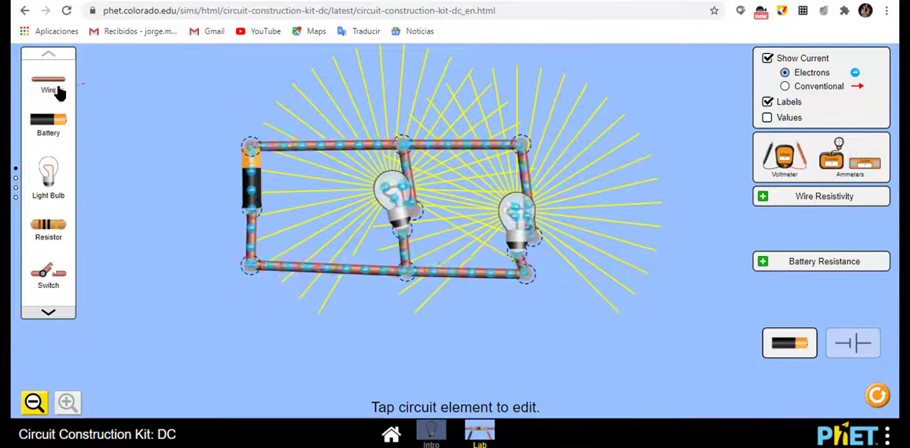
Step: Add a third branch with a resistor to the parallel circuit beyond the right bulb, using wires to connect it to both rails
{"action": "left_click_drag", "start_coordinate": [61, 90], "coordinate": [670, 197]}
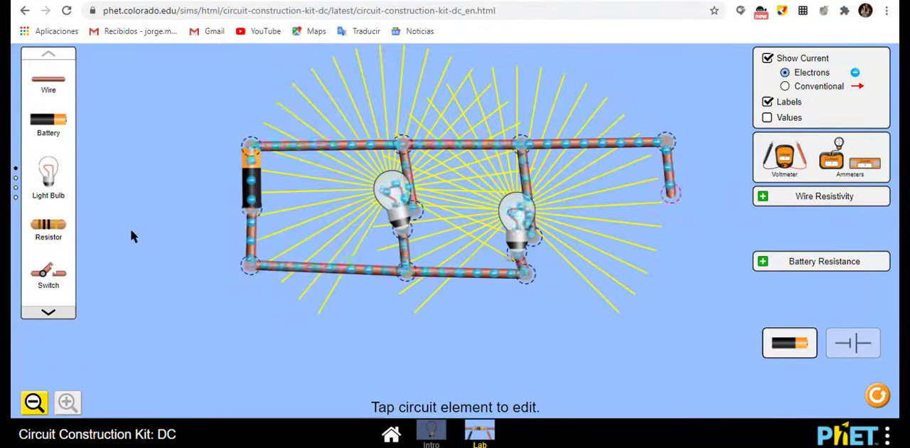
{"action": "left_click_drag", "start_coordinate": [48, 228], "coordinate": [687, 285]}
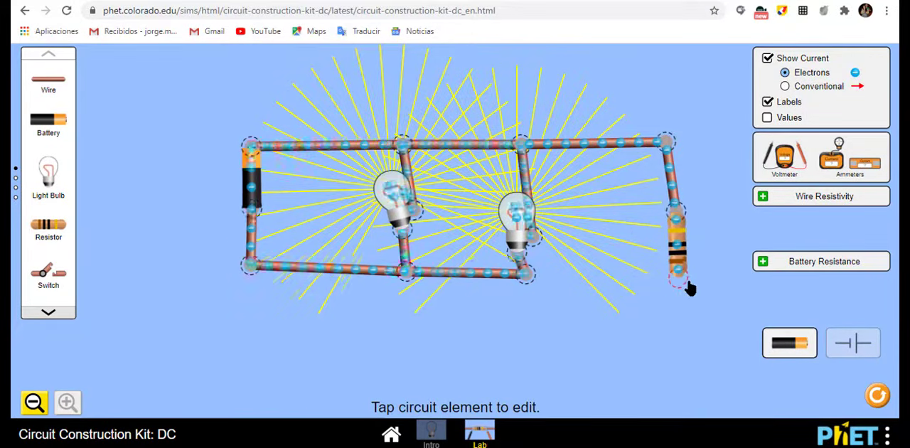
{"action": "left_click_drag", "start_coordinate": [49, 79], "coordinate": [685, 302]}
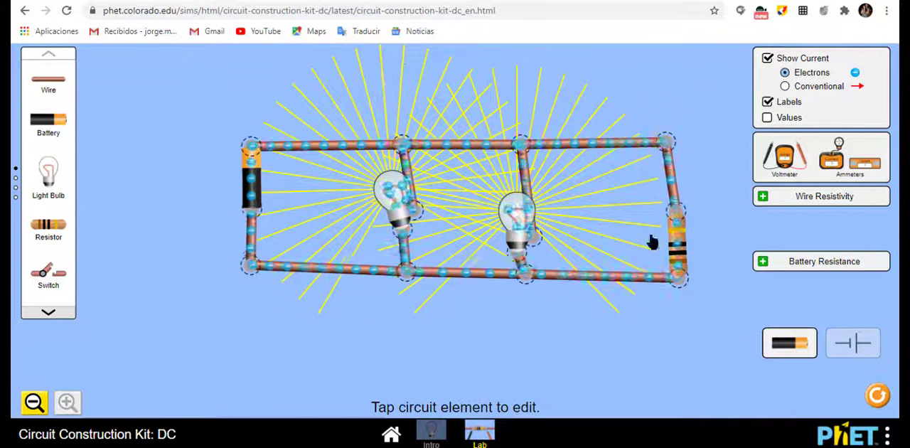
Step: Disconnect both ends of the resistor from the third branch of the parallel circuit
{"action": "left_click", "coordinate": [676, 213]}
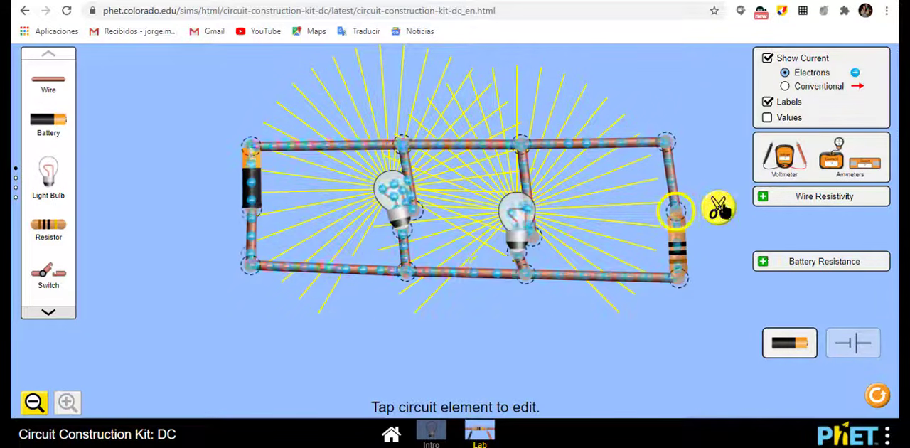
{"action": "left_click", "coordinate": [719, 208]}
{"action": "left_click", "coordinate": [683, 296]}
{"action": "left_click", "coordinate": [709, 326]}
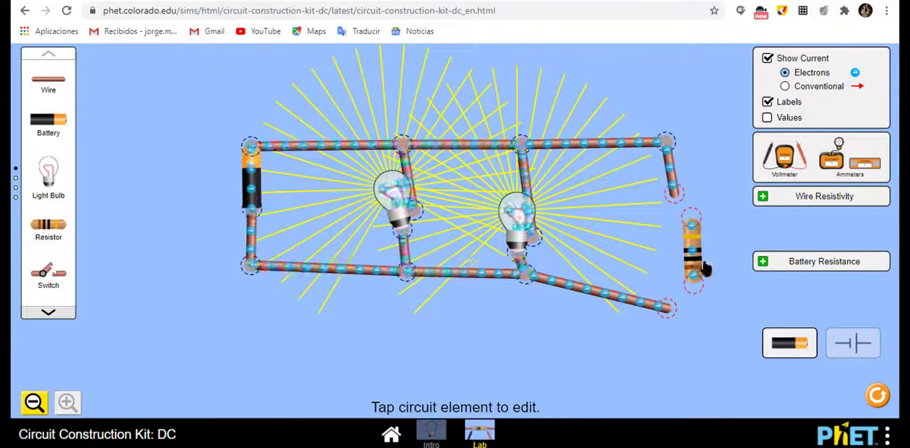
Step: Move the loose resistor farther from the parallel circuit and reconnect it between the branch's two open wire ends
{"action": "left_click_drag", "start_coordinate": [706, 268], "coordinate": [733, 282]}
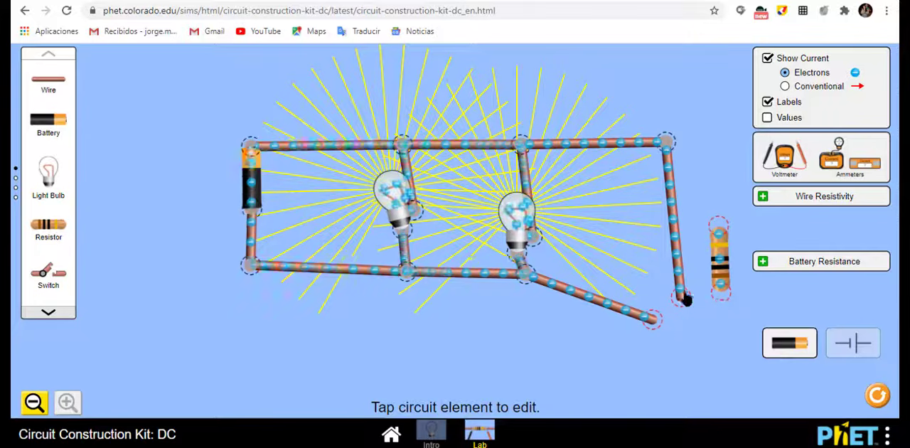
{"action": "left_click_drag", "start_coordinate": [682, 297], "coordinate": [716, 229]}
{"action": "left_click_drag", "start_coordinate": [725, 291], "coordinate": [661, 316]}
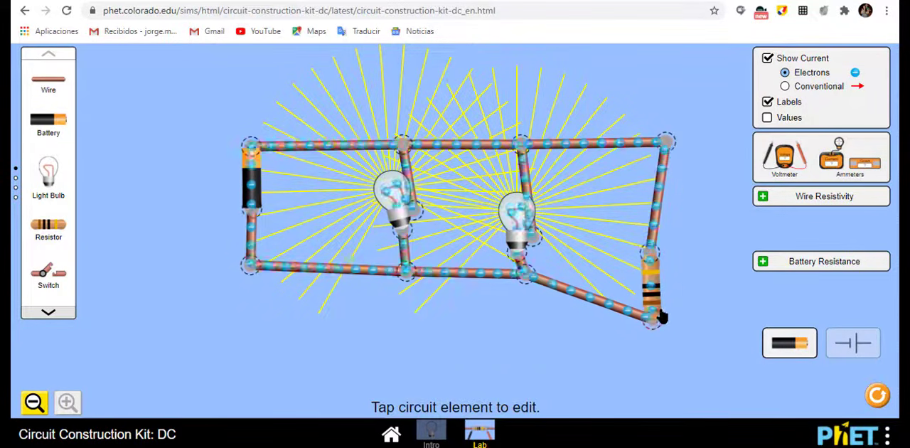